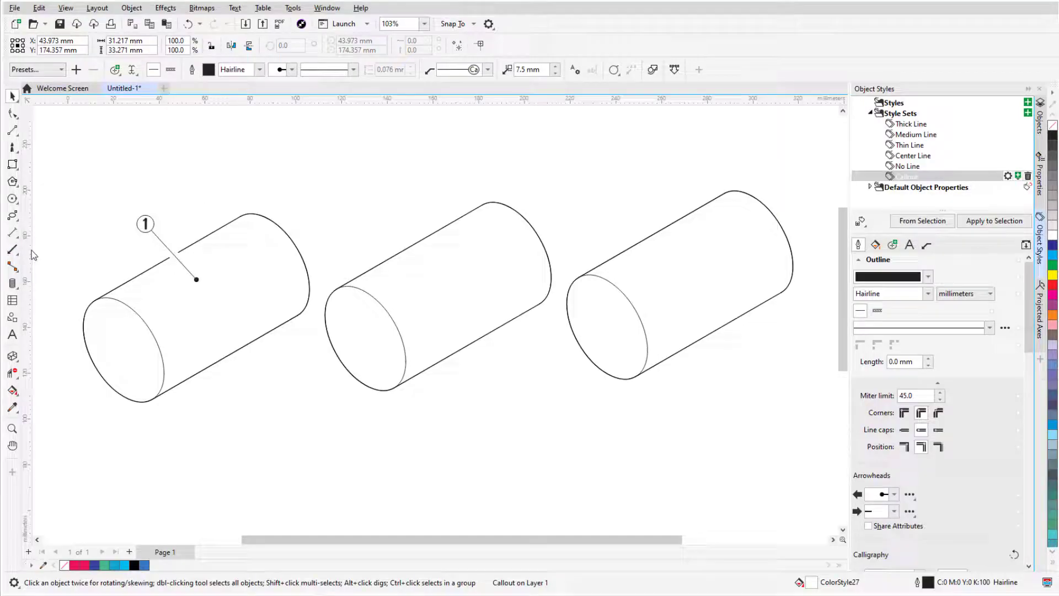
Step: Draw callout 2 on the second cylinder, apply the saved callout style and make it the default
{"action": "left_click", "coordinate": [12, 250]}
{"action": "mouse_move", "coordinate": [438, 267]}
{"action": "left_mouse_down"}
{"action": "mouse_move", "coordinate": [390, 231]}
{"action": "mouse_move", "coordinate": [388, 212]}
{"action": "left_mouse_up"}
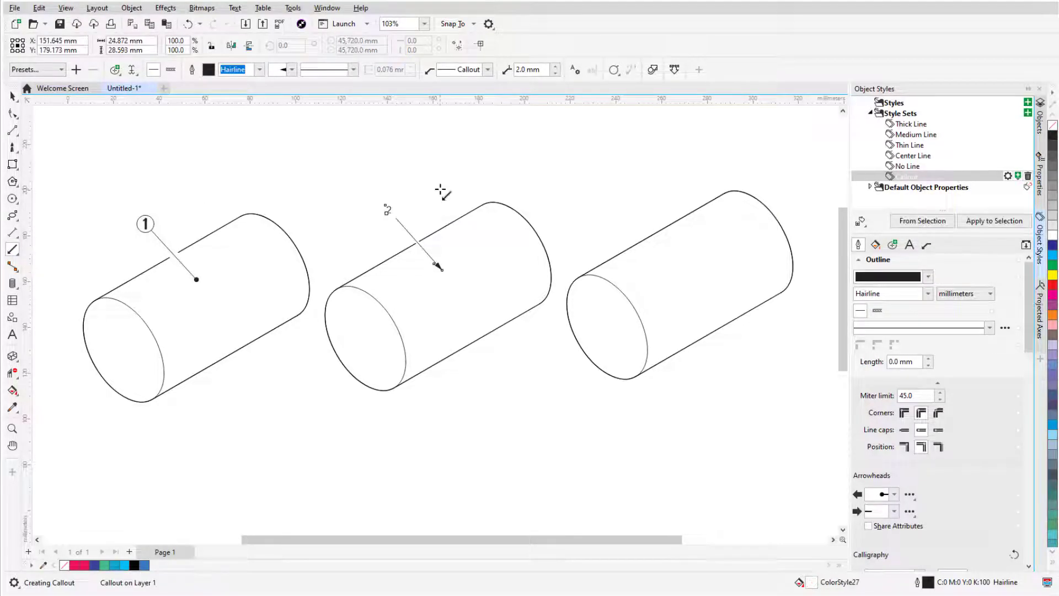
{"action": "left_click", "coordinate": [995, 221]}
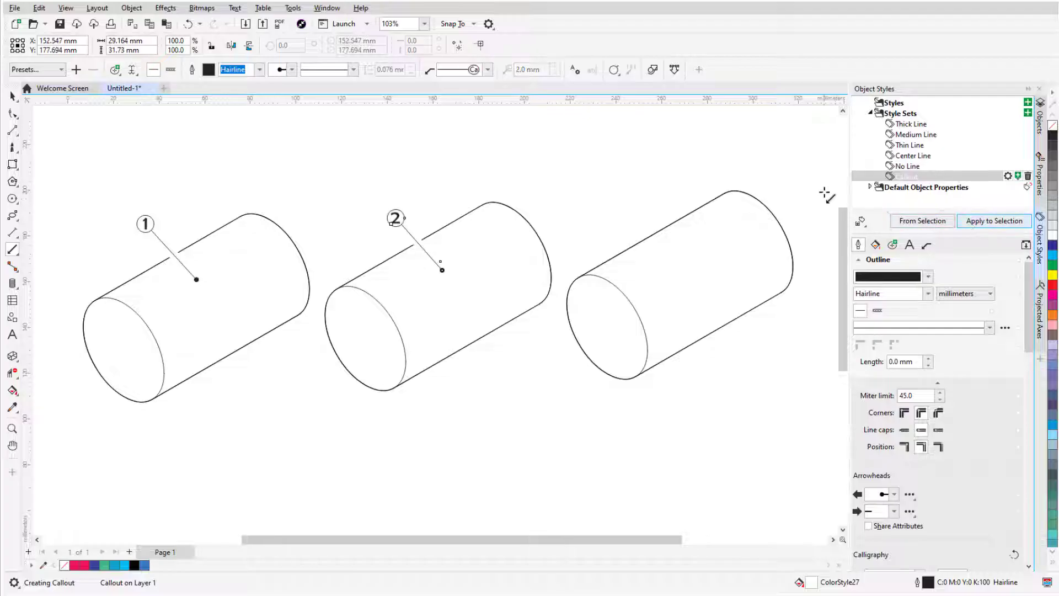
{"action": "right_click", "coordinate": [931, 178]}
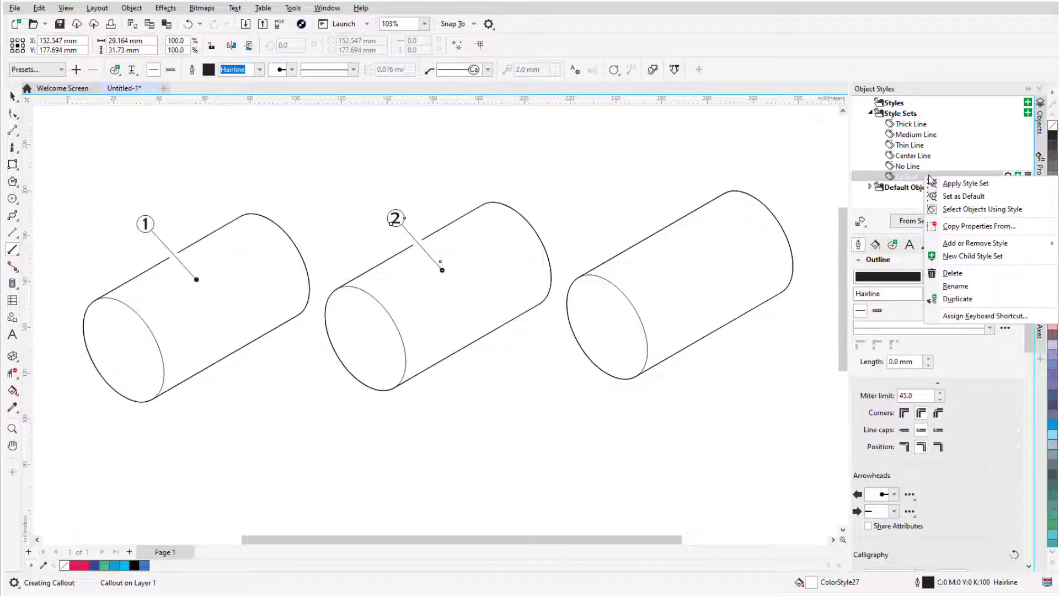
{"action": "left_click", "coordinate": [996, 198]}
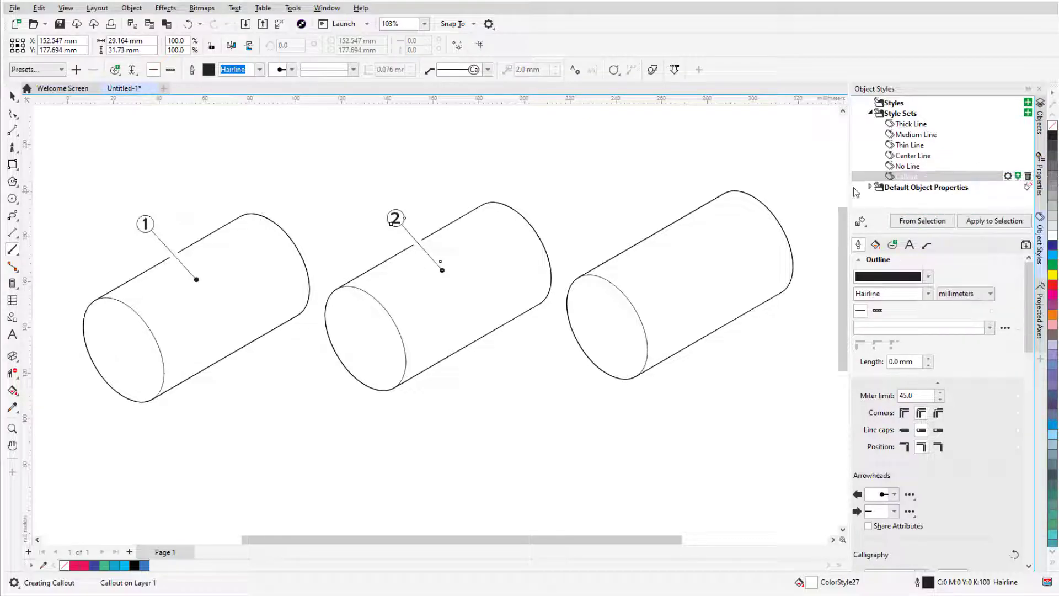
Step: Add callout 3 to the third cylinder and give the callouts a pink-red 0.5 mm outline
{"action": "left_click_drag", "start_coordinate": [692, 252], "coordinate": [652, 201]}
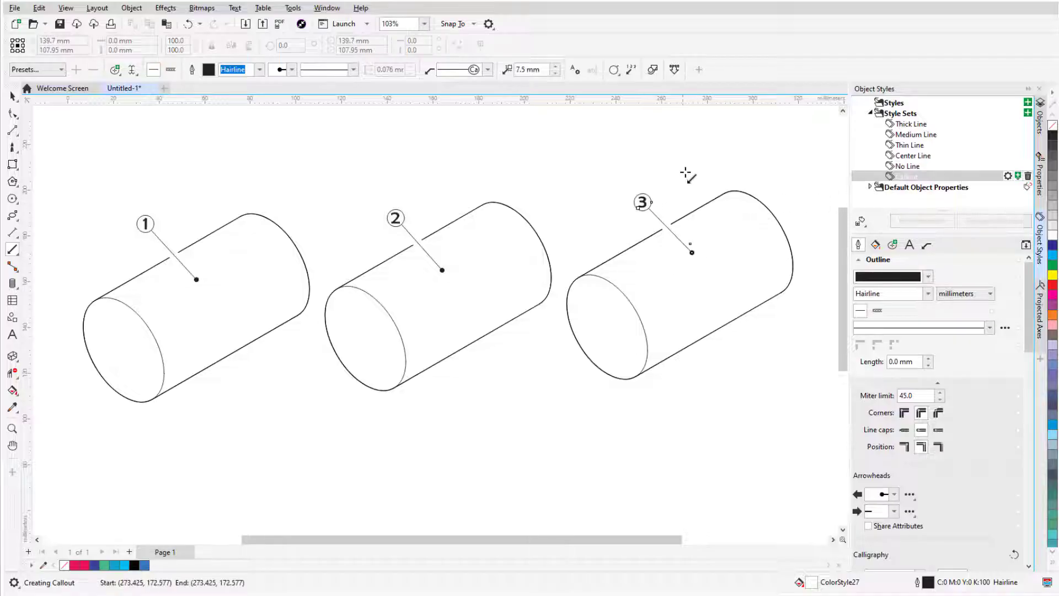
{"action": "left_click", "coordinate": [928, 277]}
{"action": "left_click", "coordinate": [932, 340]}
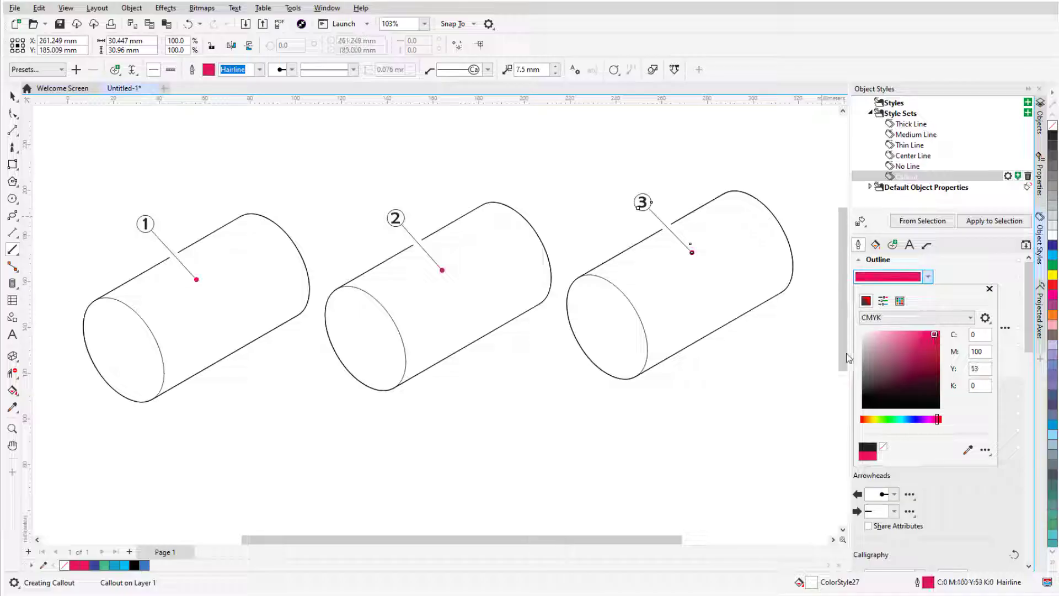
{"action": "left_click", "coordinate": [832, 344]}
{"action": "left_click", "coordinate": [927, 293]}
{"action": "left_click", "coordinate": [877, 361]}
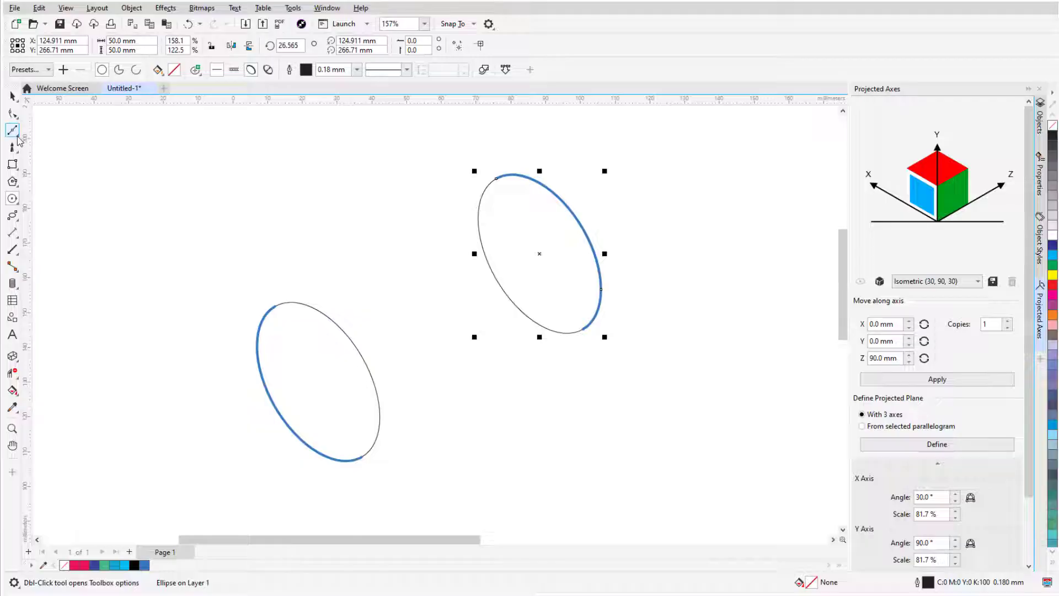
Step: Draw a two-point tangent line across the ellipse tops and give it the Thick Line style
{"action": "left_click", "coordinate": [12, 130]}
{"action": "left_click", "coordinate": [65, 140]}
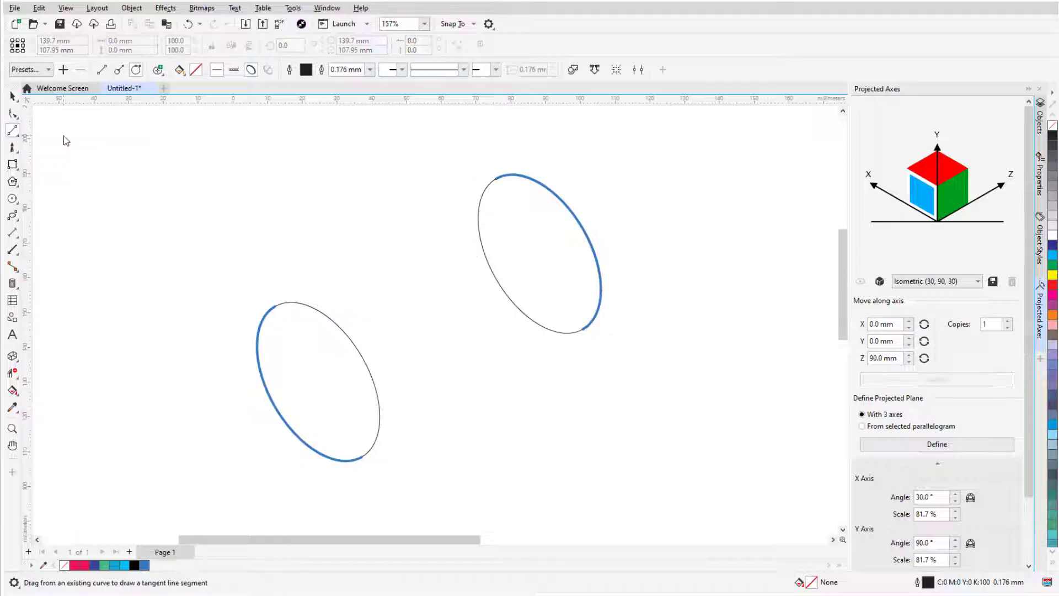
{"action": "mouse_move", "coordinate": [273, 307]}
{"action": "left_mouse_down"}
{"action": "mouse_move", "coordinate": [296, 279]}
{"action": "mouse_move", "coordinate": [495, 179]}
{"action": "left_mouse_up"}
{"action": "left_click", "coordinate": [1040, 243]}
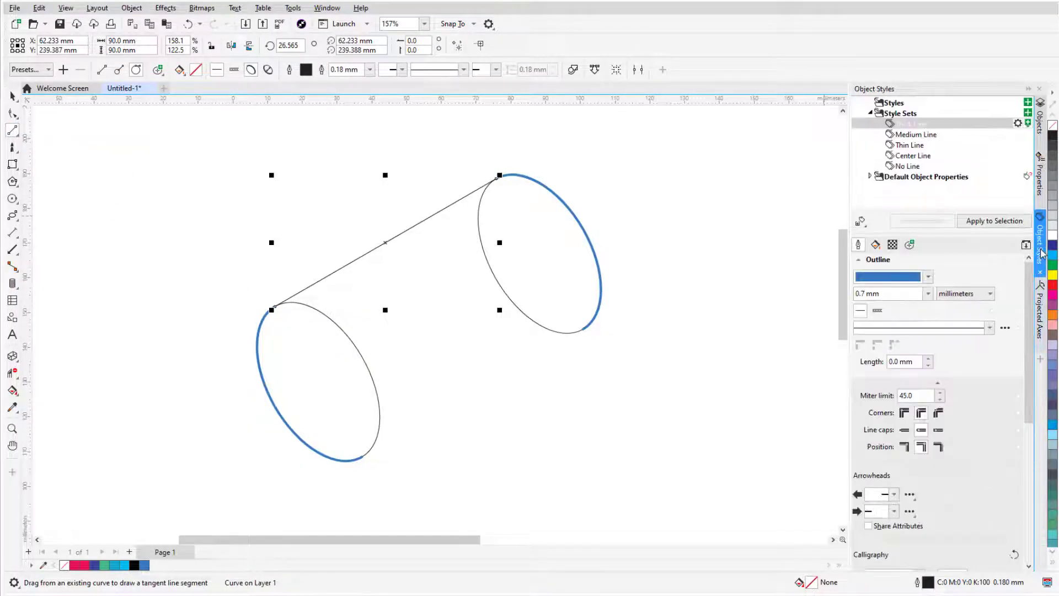
{"action": "double_click", "coordinate": [927, 126]}
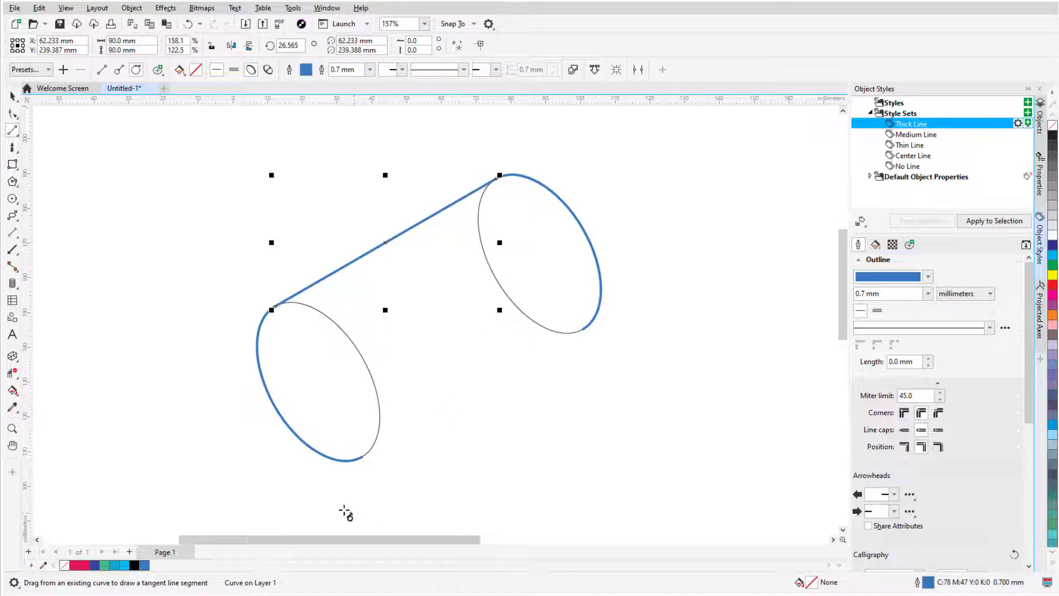
Step: Draw the thick bottom tangent line and delete the right ellipse's hidden back arc
{"action": "left_click_drag", "start_coordinate": [354, 466], "coordinate": [586, 329]}
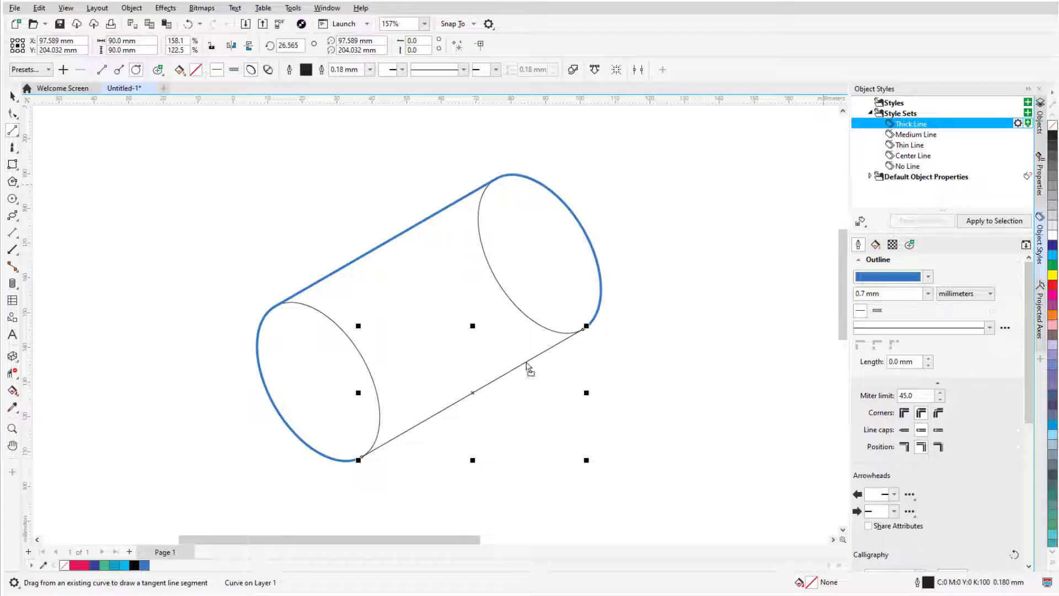
{"action": "left_click_drag", "start_coordinate": [528, 367], "coordinate": [528, 367]}
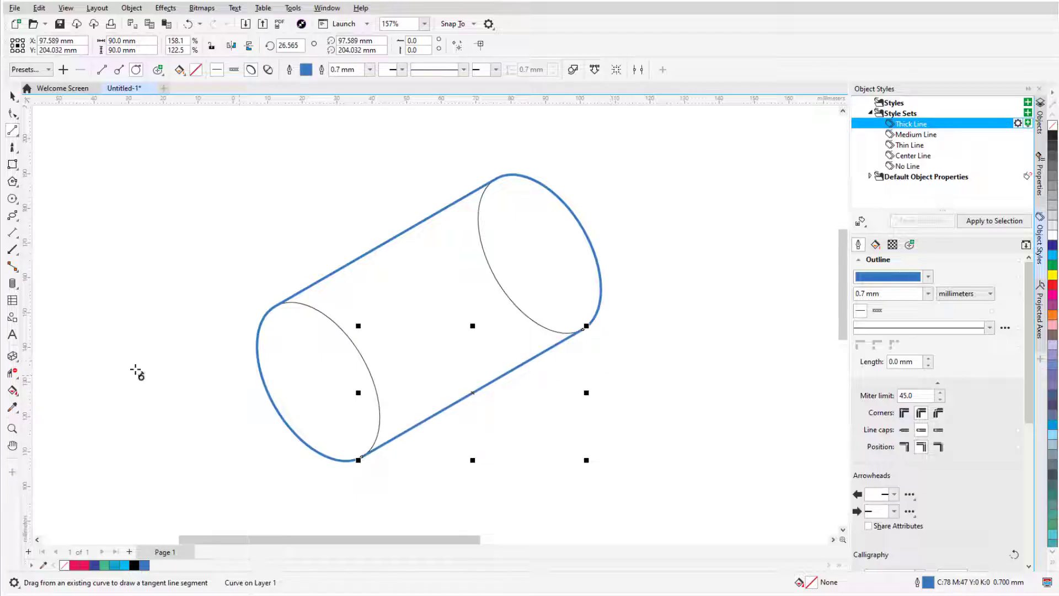
{"action": "left_click", "coordinate": [12, 373]}
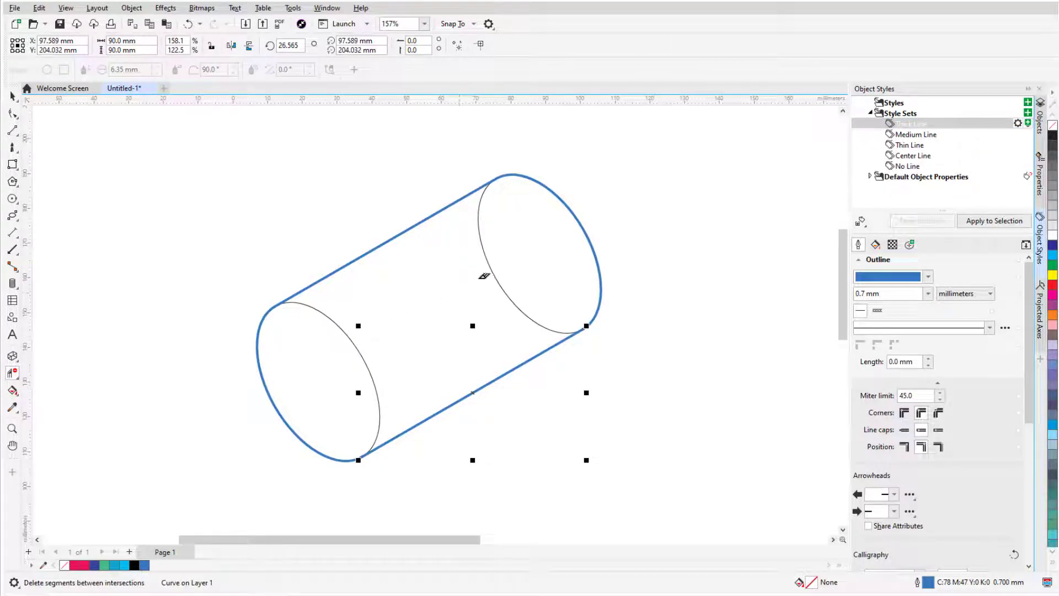
{"action": "left_click_drag", "start_coordinate": [483, 260], "coordinate": [508, 273]}
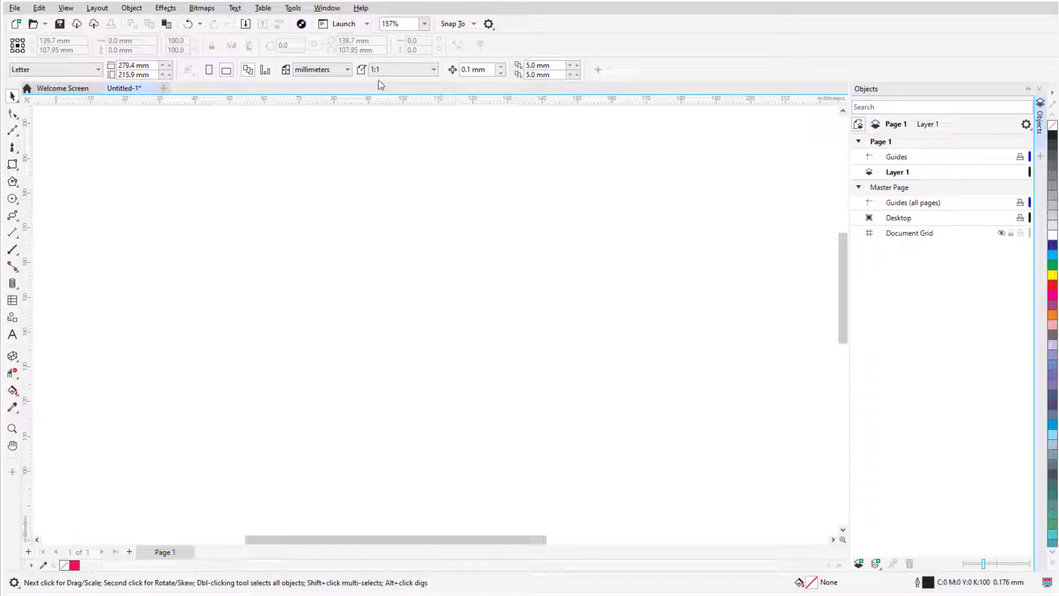
Step: Open the Properties docker, add the Object Styles and Projected Axes panels, and return to Properties
{"action": "left_click", "coordinate": [327, 8]}
{"action": "left_click", "coordinate": [343, 56]}
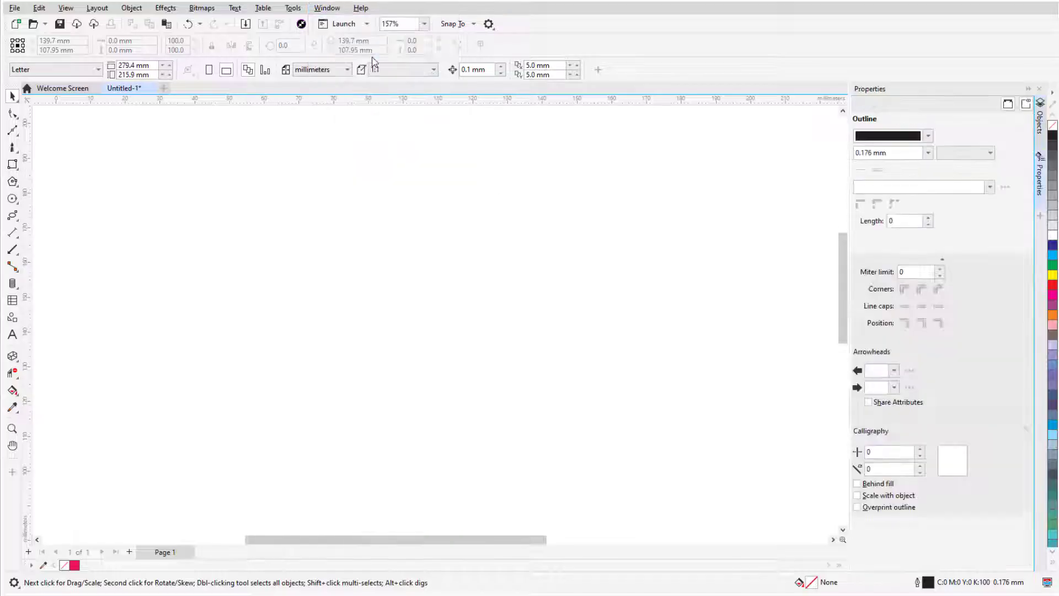
{"action": "left_click", "coordinate": [1037, 223]}
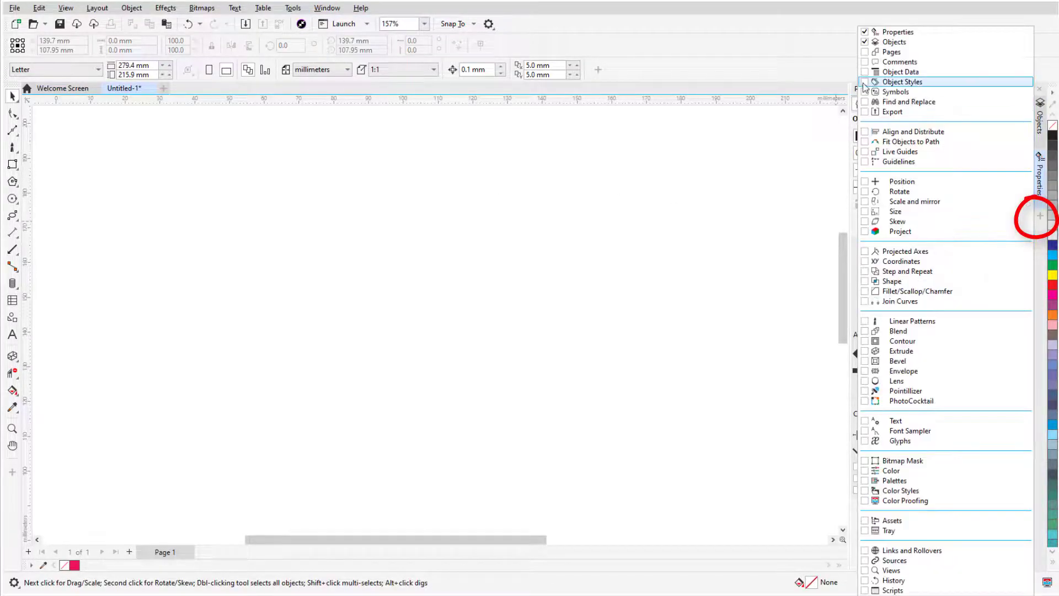
{"action": "left_click", "coordinate": [900, 82]}
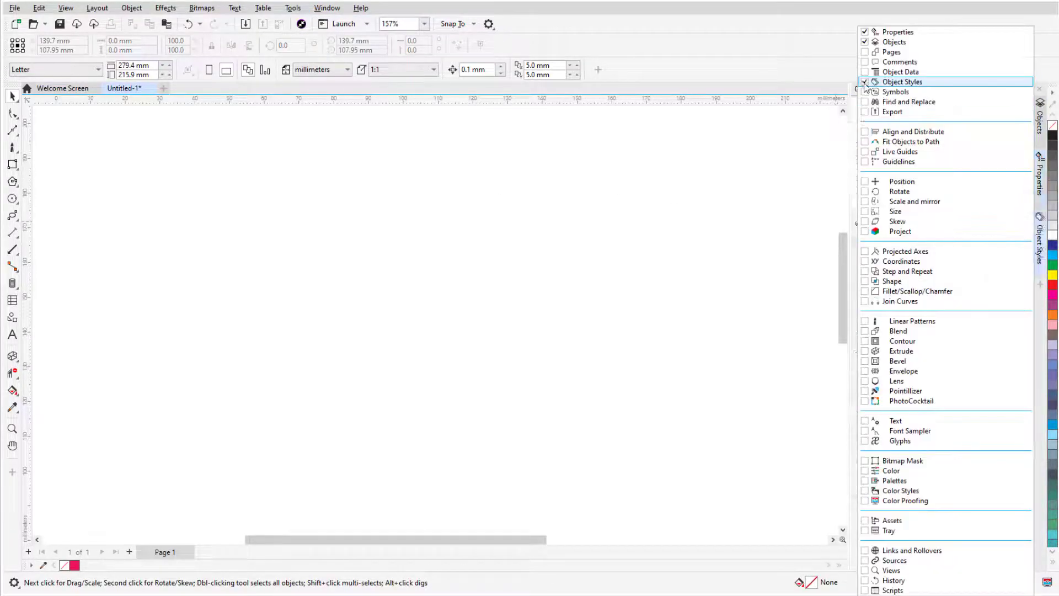
{"action": "left_click", "coordinate": [870, 254]}
{"action": "left_click", "coordinate": [1038, 190]}
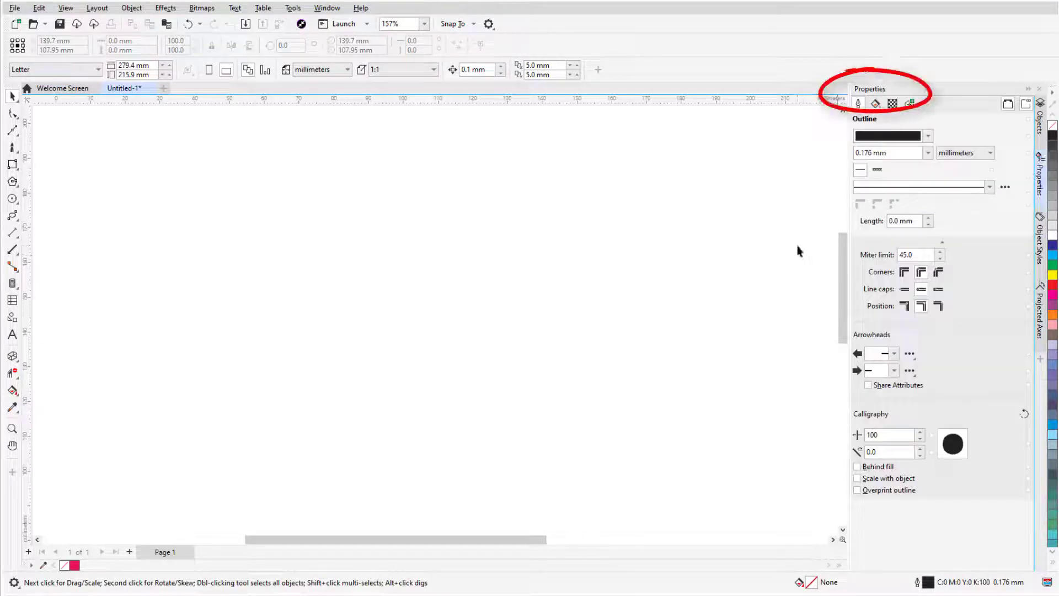
Step: Draw a wavy Bézier curve across the page
{"action": "left_click", "coordinate": [12, 131]}
{"action": "left_click", "coordinate": [81, 173]}
{"action": "left_click_drag", "start_coordinate": [90, 288], "coordinate": [147, 239]}
{"action": "left_click_drag", "start_coordinate": [236, 236], "coordinate": [307, 267]}
{"action": "left_click", "coordinate": [414, 260]}
{"action": "left_click", "coordinate": [531, 223]}
{"action": "left_click_drag", "start_coordinate": [530, 223], "coordinate": [574, 238]}
{"action": "left_click", "coordinate": [692, 274]}
{"action": "key", "text": "space"}
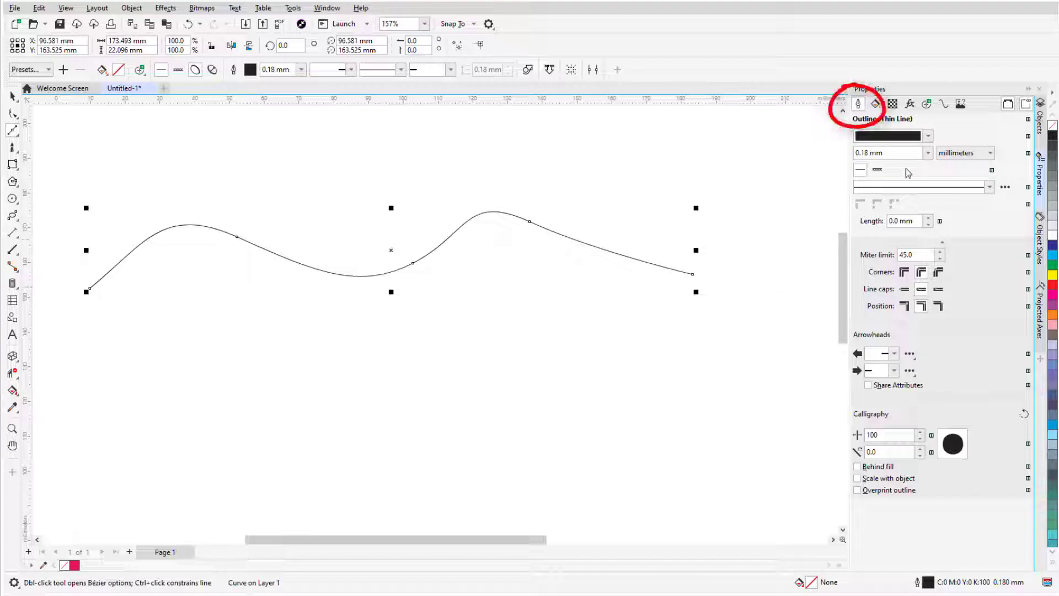
Step: Give the wavy curve a red, 1.0 mm dotted outline
{"action": "left_click", "coordinate": [929, 137]}
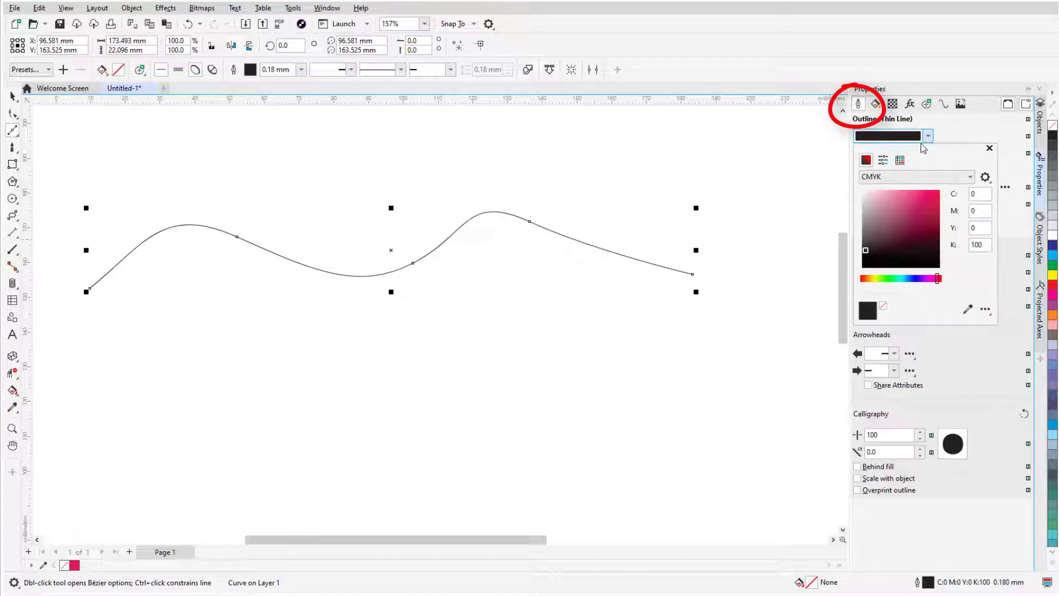
{"action": "left_click", "coordinate": [933, 196]}
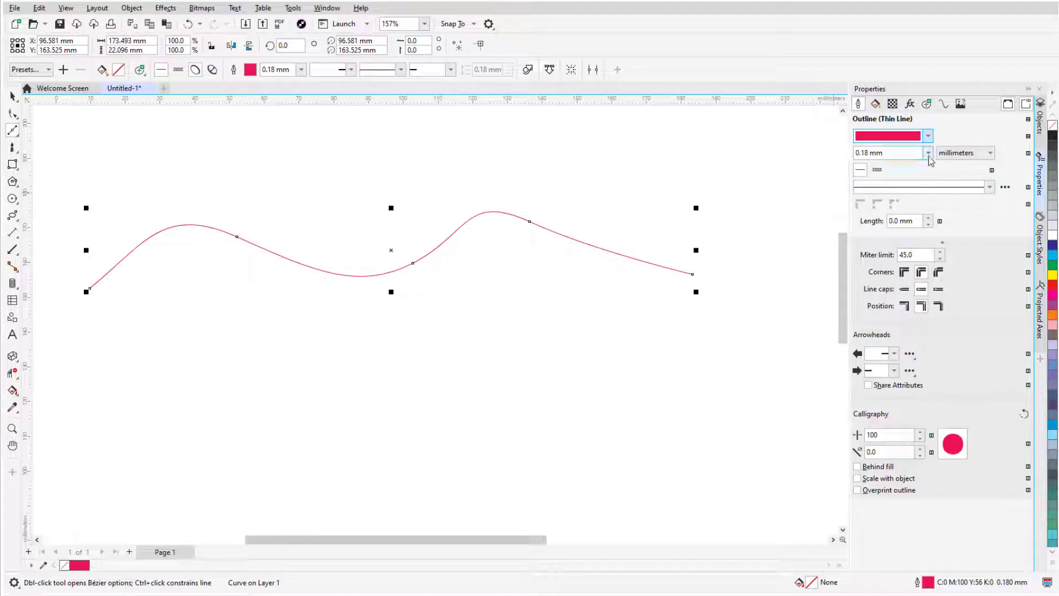
{"action": "left_click", "coordinate": [928, 153]}
{"action": "left_click", "coordinate": [906, 236]}
{"action": "left_click", "coordinate": [990, 187]}
{"action": "left_click", "coordinate": [913, 203]}
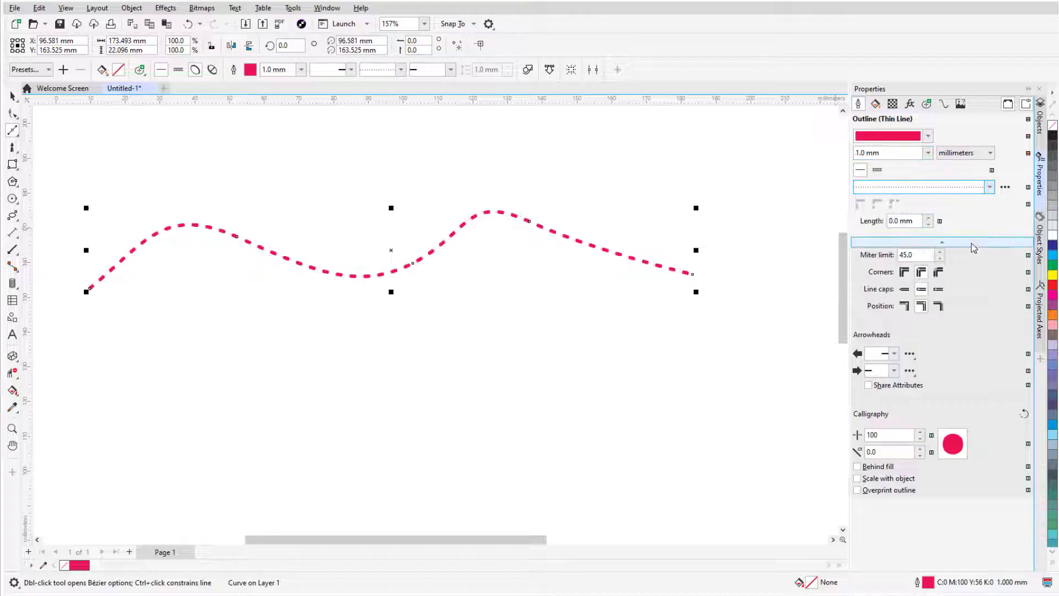
{"action": "left_click", "coordinate": [876, 104]}
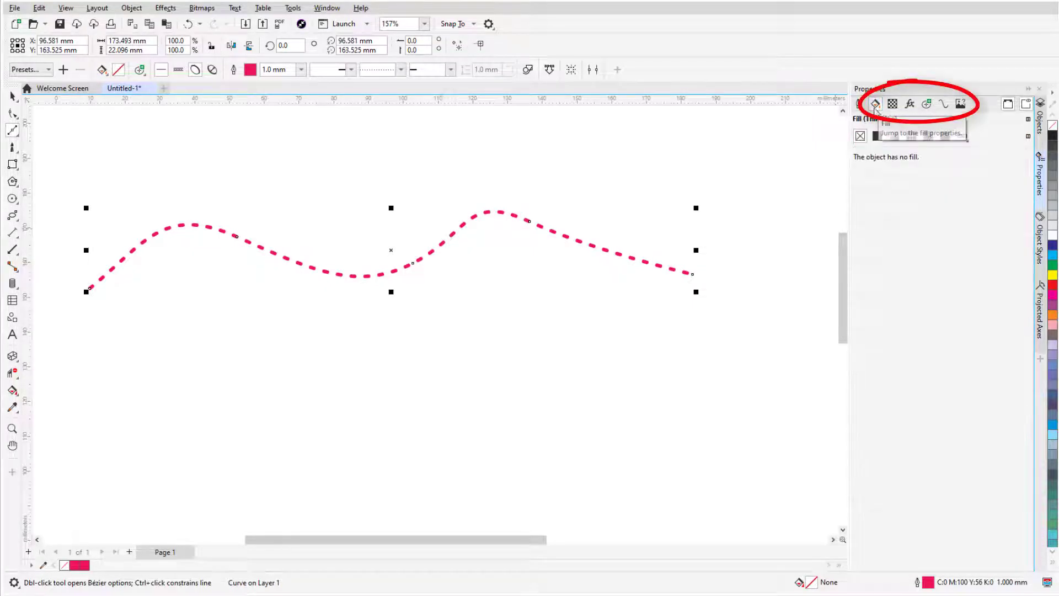
{"action": "left_click", "coordinate": [893, 105]}
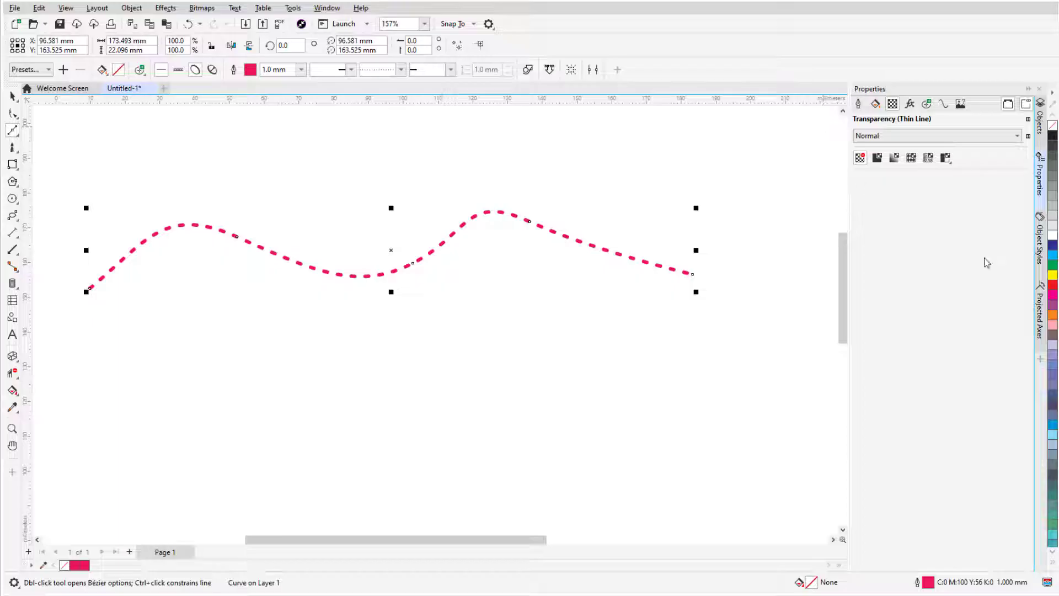
{"action": "left_click", "coordinate": [1041, 251]}
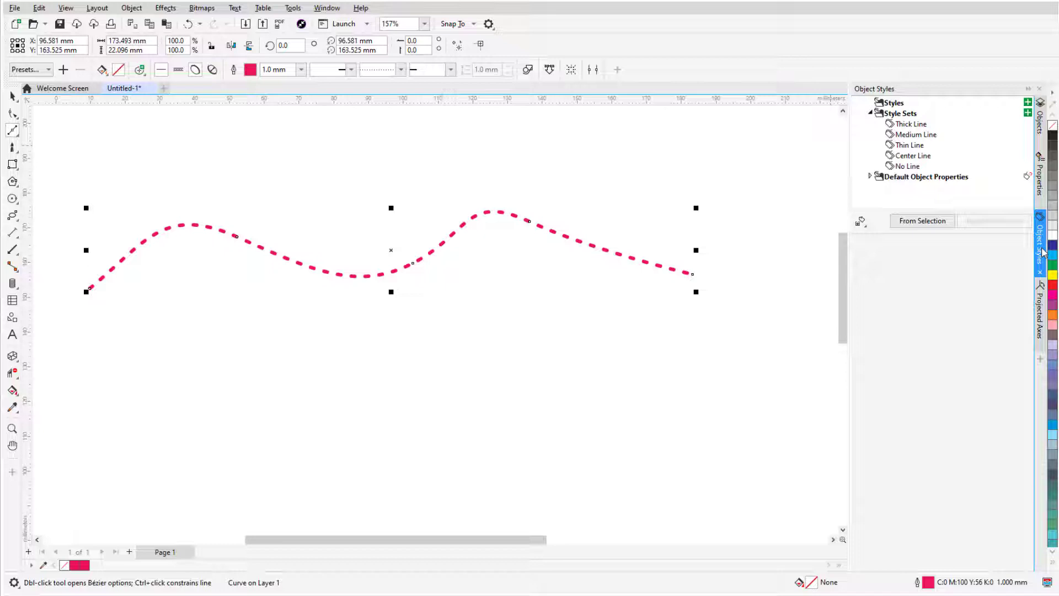
Step: Apply the Thick Line style set to the wavy curve, making it solid black 0.35 mm
{"action": "left_click", "coordinate": [926, 124]}
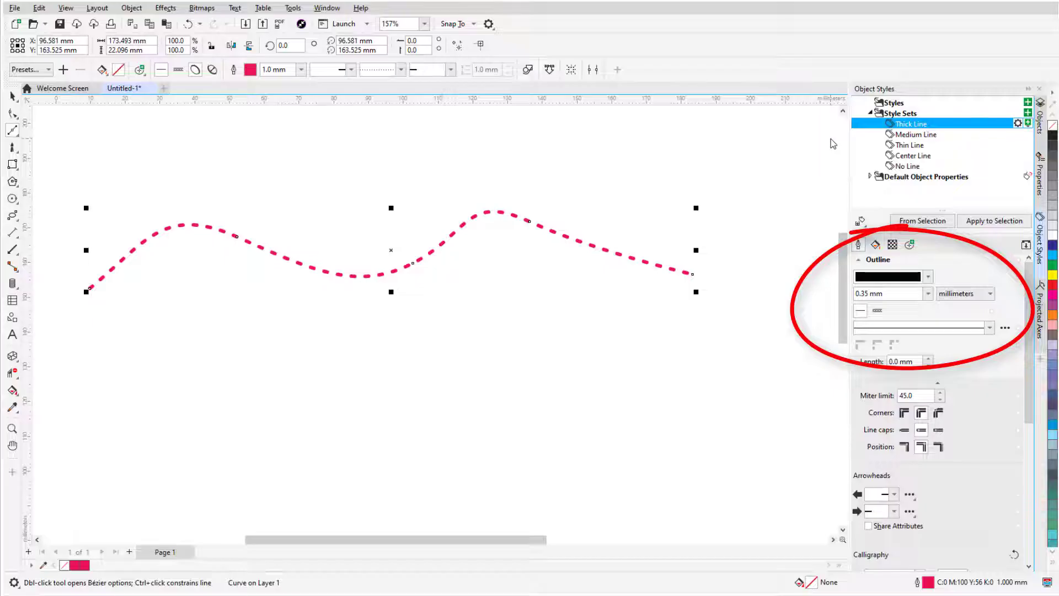
{"action": "left_click", "coordinate": [987, 222]}
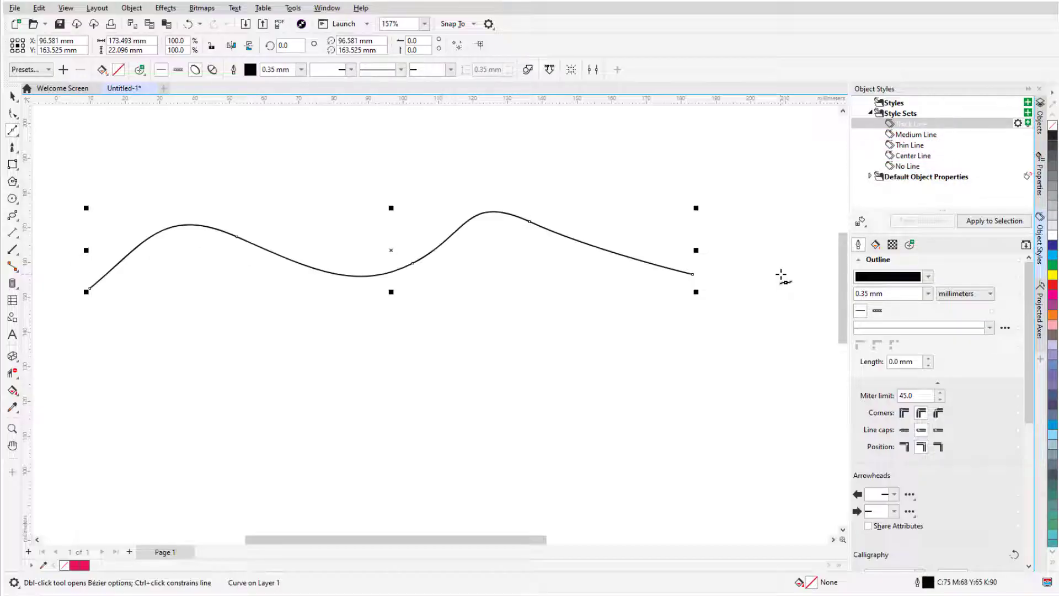
Step: Duplicate the curve with Ctrl+D, offset the copy below, and repeat to stack five copies
{"action": "left_click", "coordinate": [1040, 177]}
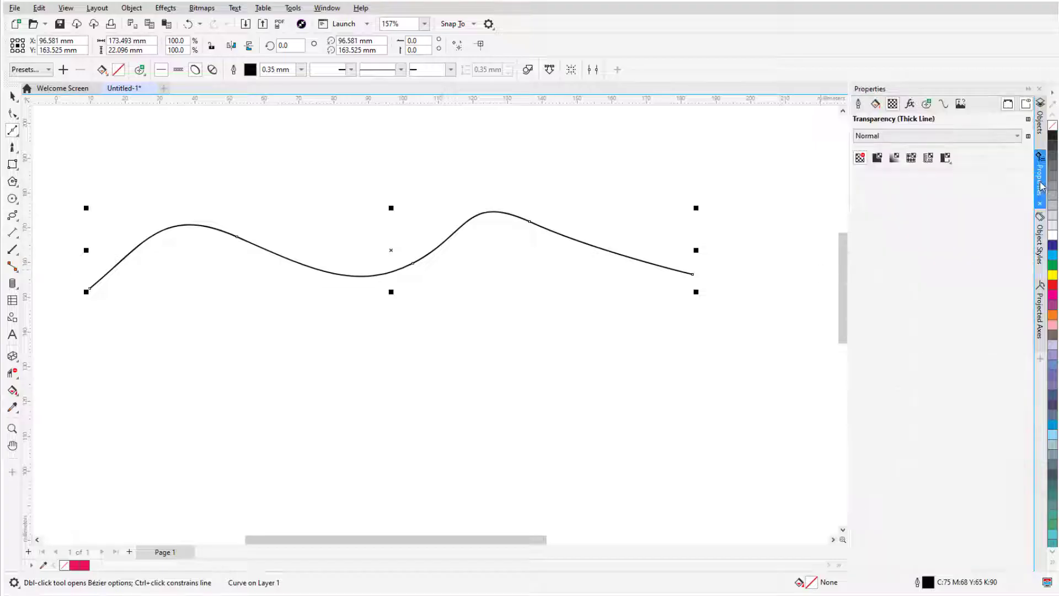
{"action": "left_click", "coordinate": [859, 105]}
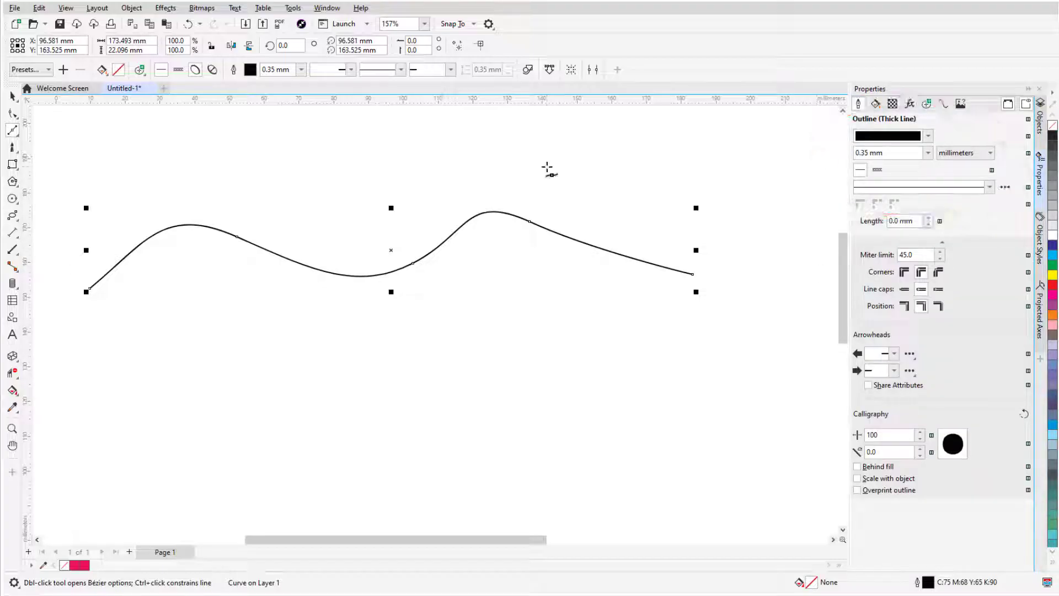
{"action": "key", "text": "ctrl+d"}
{"action": "left_click_drag", "start_coordinate": [411, 232], "coordinate": [400, 304]}
{"action": "key", "text": "ctrl+d"}
{"action": "key", "text": "ctrl+d"}
{"action": "key", "text": "ctrl+d"}
{"action": "left_click_drag", "start_coordinate": [844, 260], "coordinate": [846, 276]}
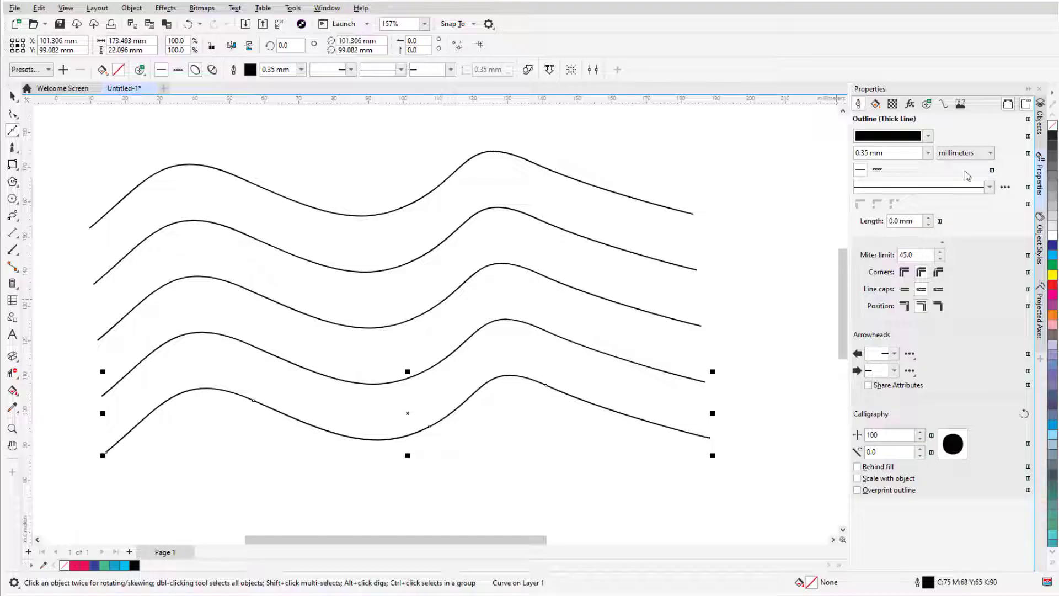
Step: Change the Thick Line style's outline to blue with a 0.7 mm width
{"action": "left_click", "coordinate": [1041, 249]}
{"action": "left_click", "coordinate": [929, 277]}
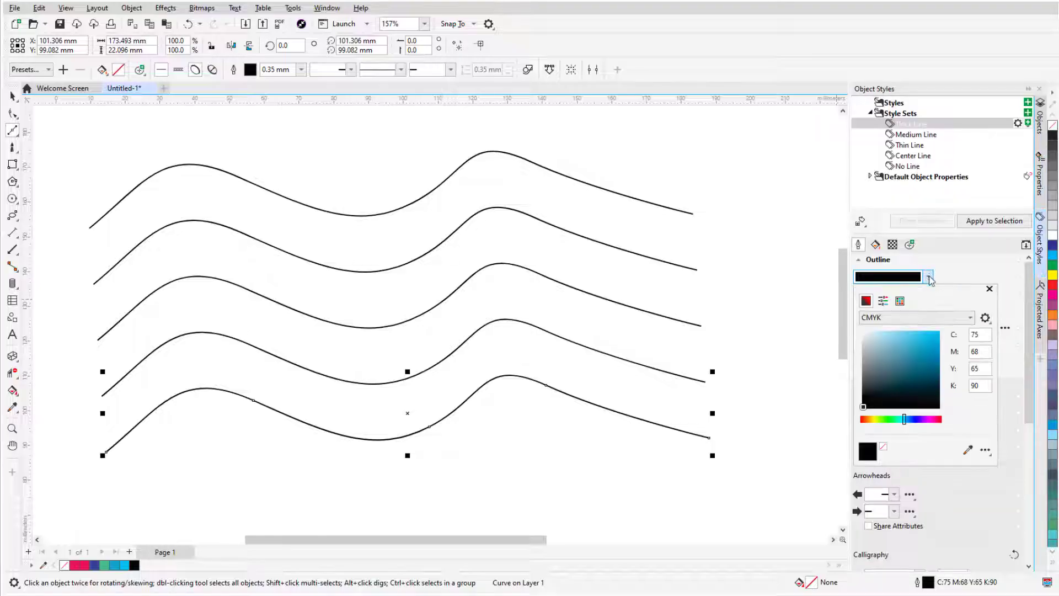
{"action": "left_click", "coordinate": [909, 419]}
{"action": "left_click", "coordinate": [931, 343]}
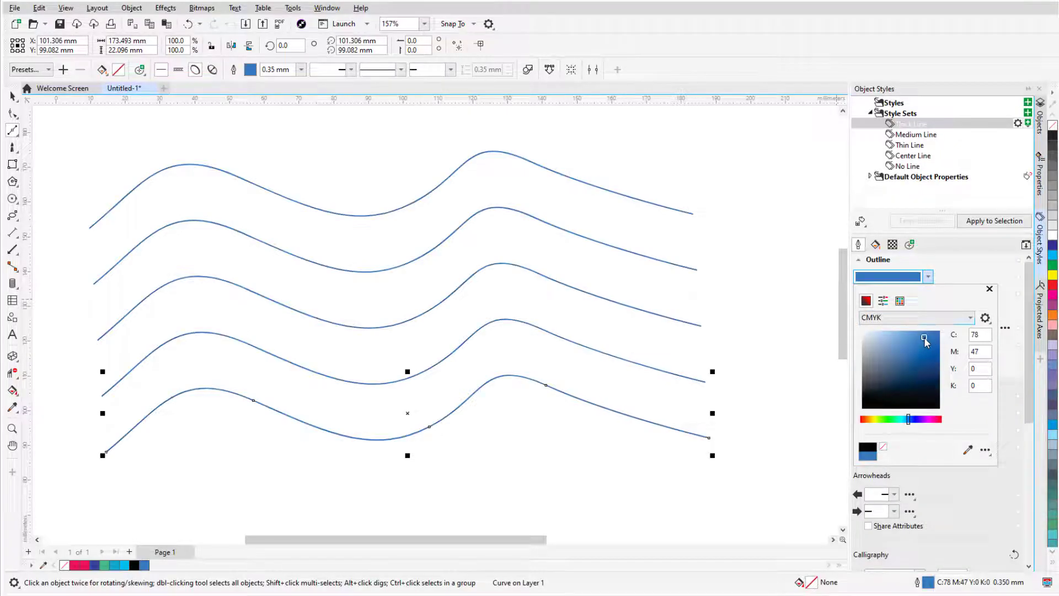
{"action": "left_click", "coordinate": [990, 289]}
{"action": "left_click", "coordinate": [929, 294]}
{"action": "left_click", "coordinate": [877, 369]}
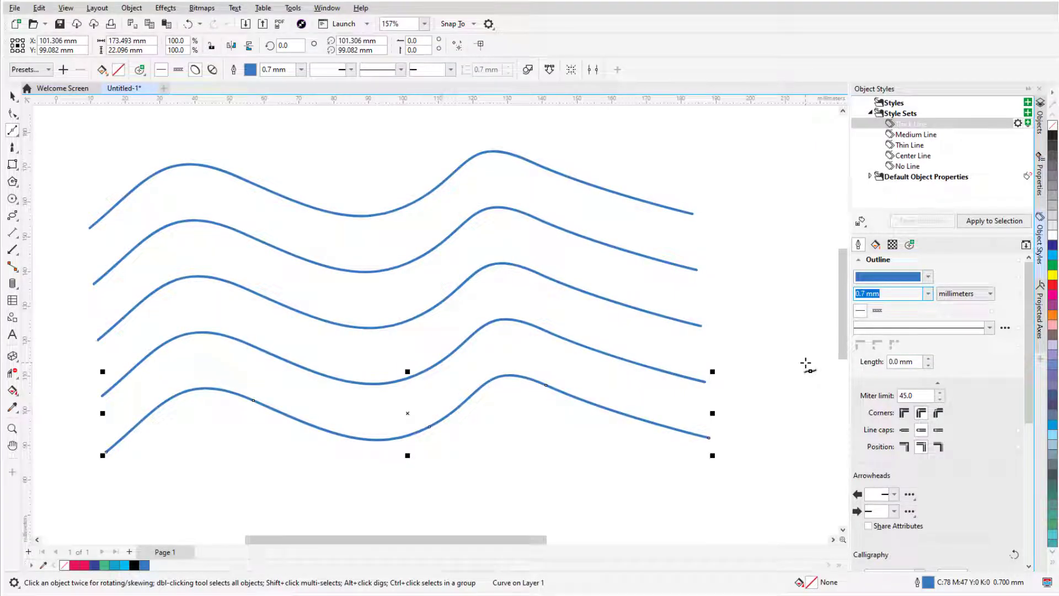
Step: Marquee-select the five wavy curves and delete them
{"action": "left_click", "coordinate": [12, 95]}
{"action": "left_click_drag", "start_coordinate": [65, 115], "coordinate": [719, 486]}
{"action": "key", "text": "Delete"}
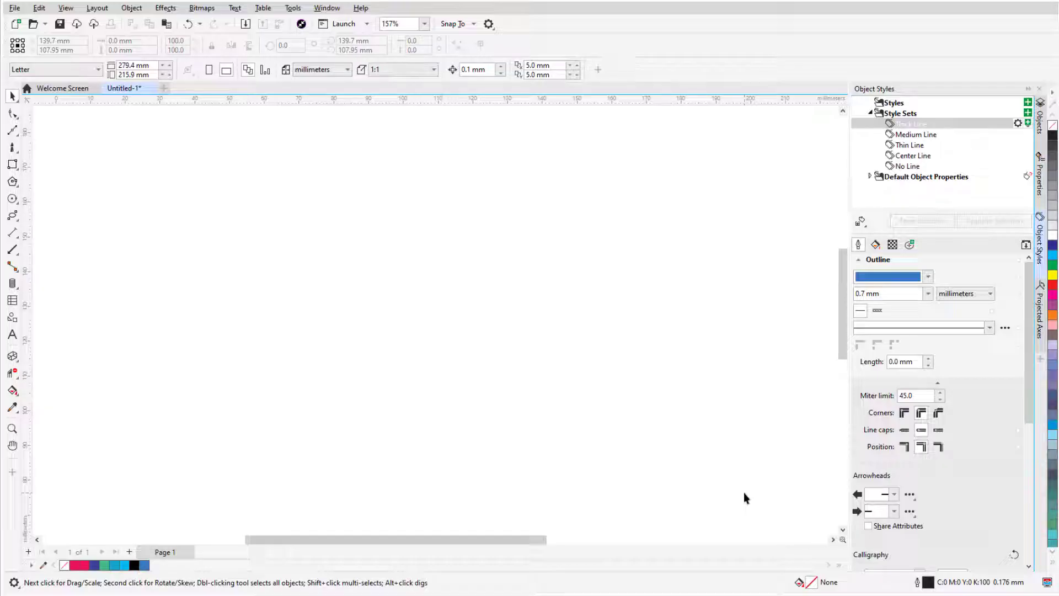
Step: Turn on the document grid and set Projected Axes to the isometric plane (30, 90, 30)
{"action": "left_click", "coordinate": [66, 8]}
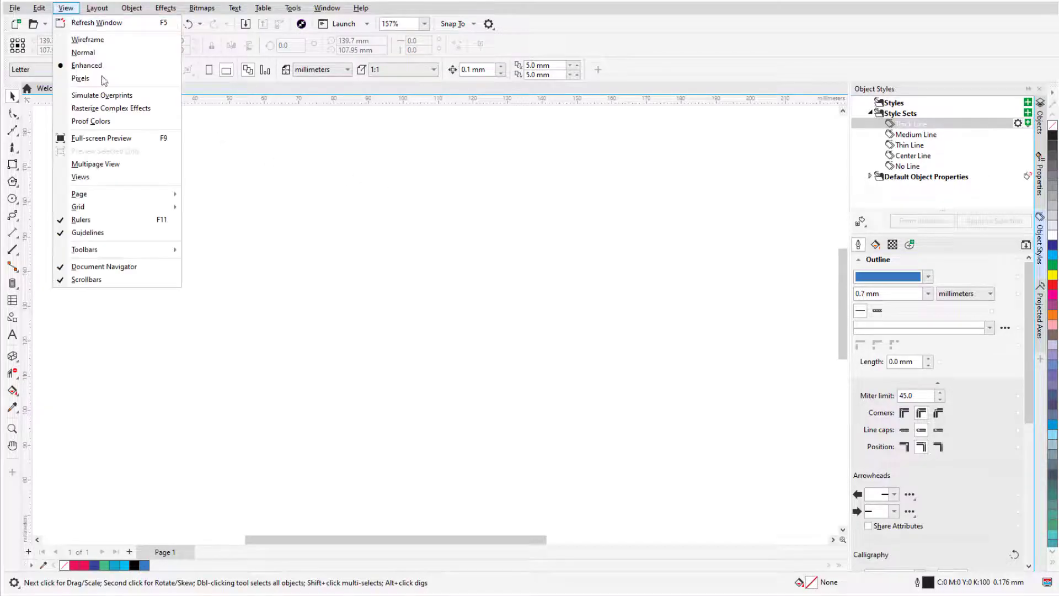
{"action": "mouse_move", "coordinate": [141, 209]}
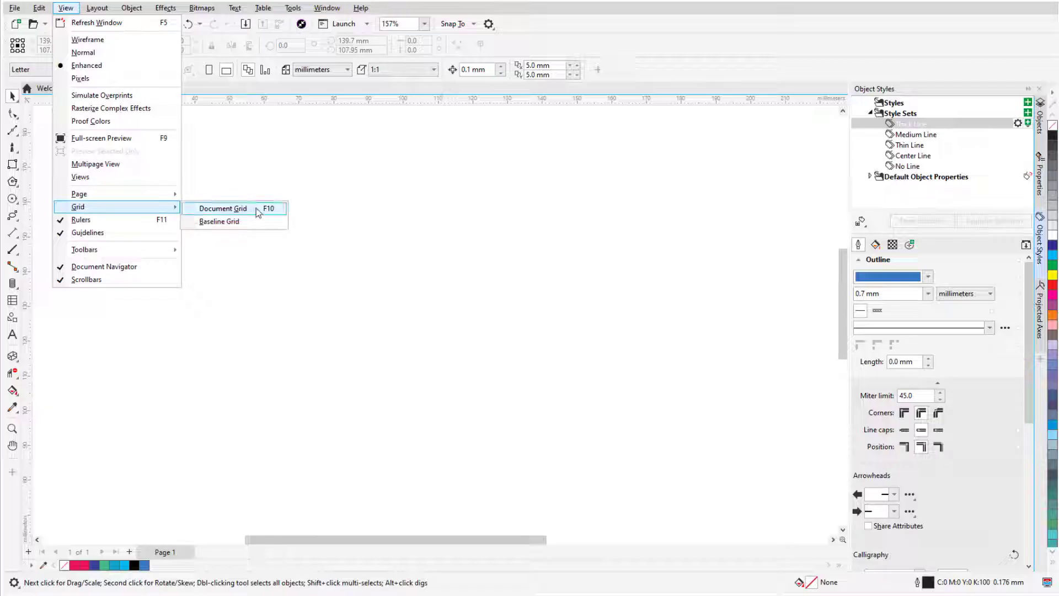
{"action": "left_click", "coordinate": [223, 208]}
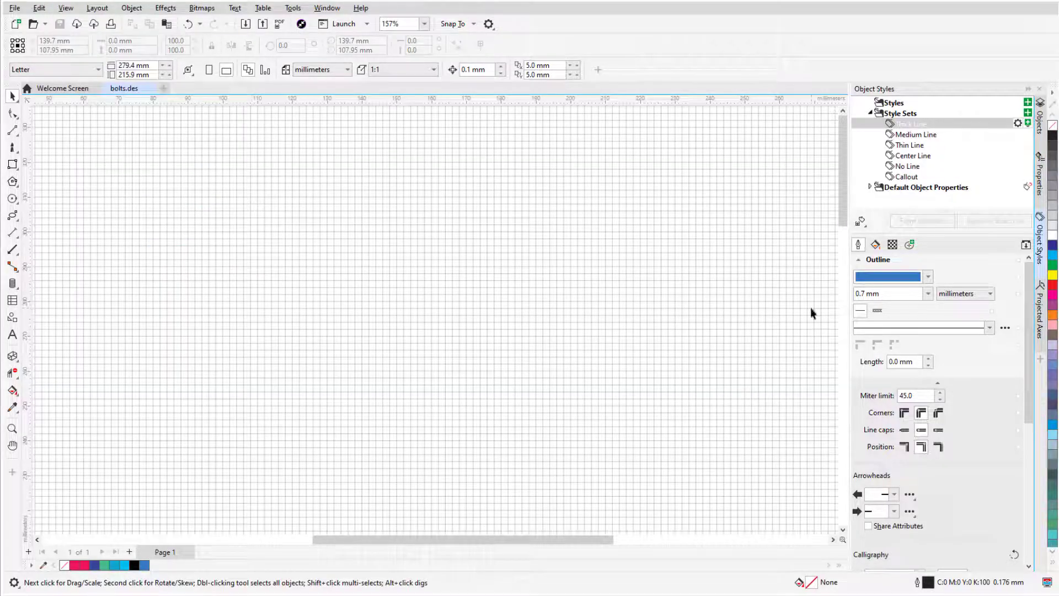
{"action": "left_click", "coordinate": [1041, 330]}
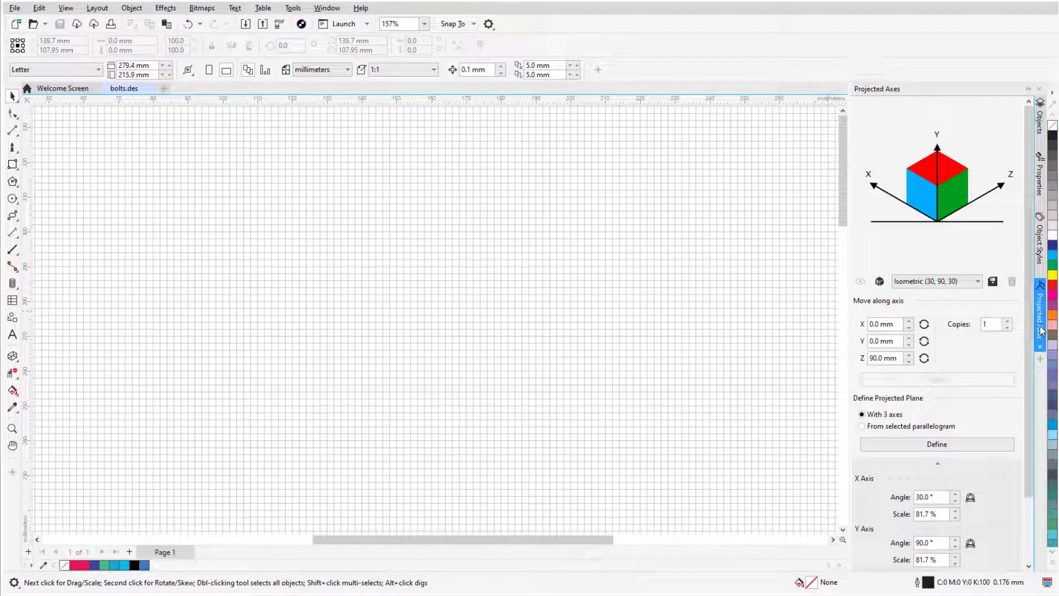
{"action": "left_click", "coordinate": [925, 198]}
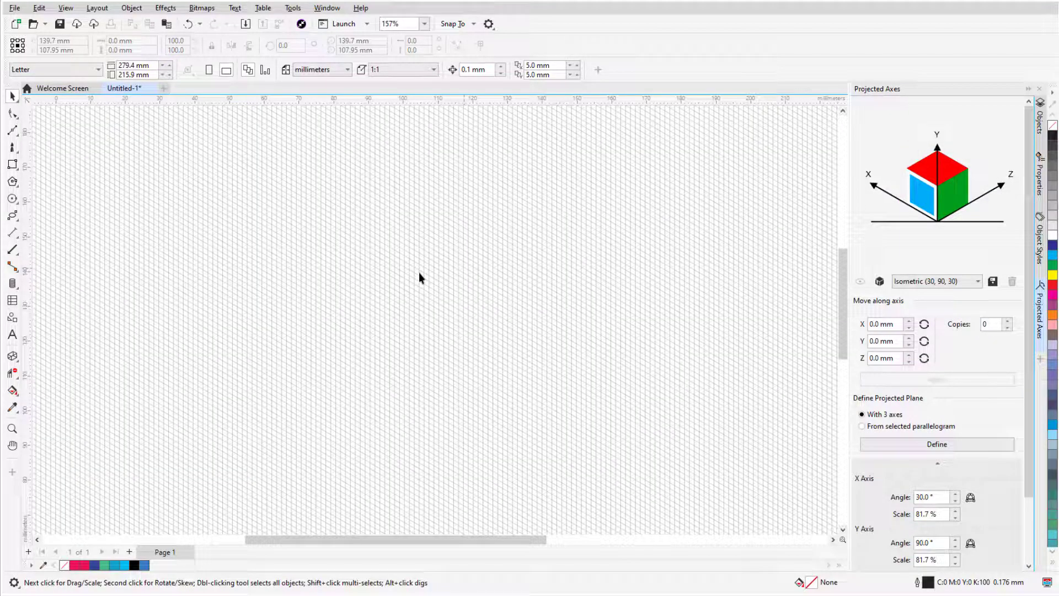
Step: Draw a 50 mm circle at the left of the page and project it onto the isometric plane
{"action": "left_click", "coordinate": [12, 198]}
{"action": "left_click_drag", "start_coordinate": [114, 267], "coordinate": [195, 363]}
{"action": "type", "text": "50"}
{"action": "key", "text": "Return"}
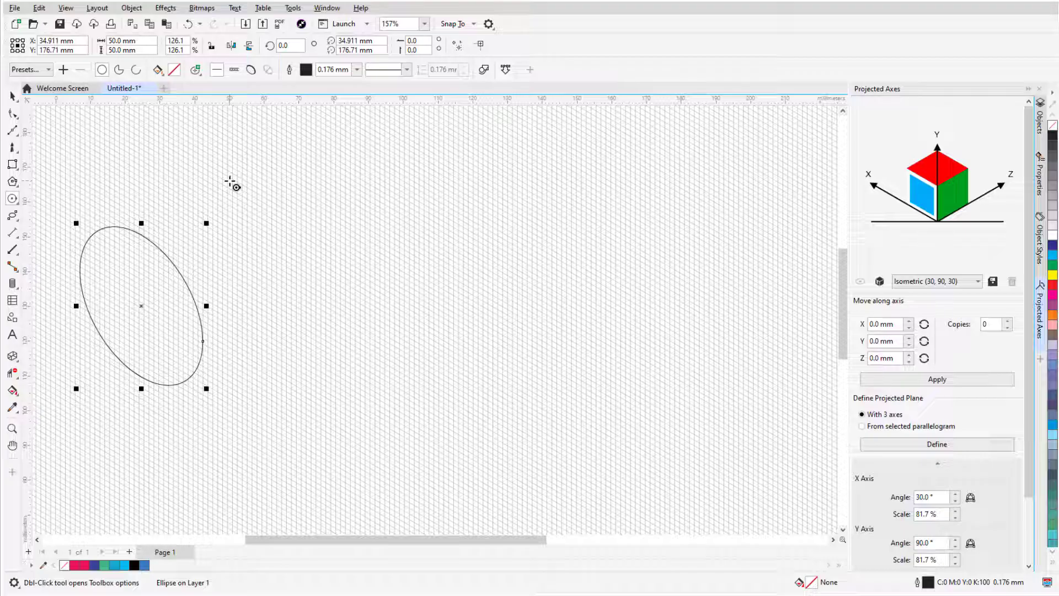
{"action": "left_click", "coordinate": [251, 70]}
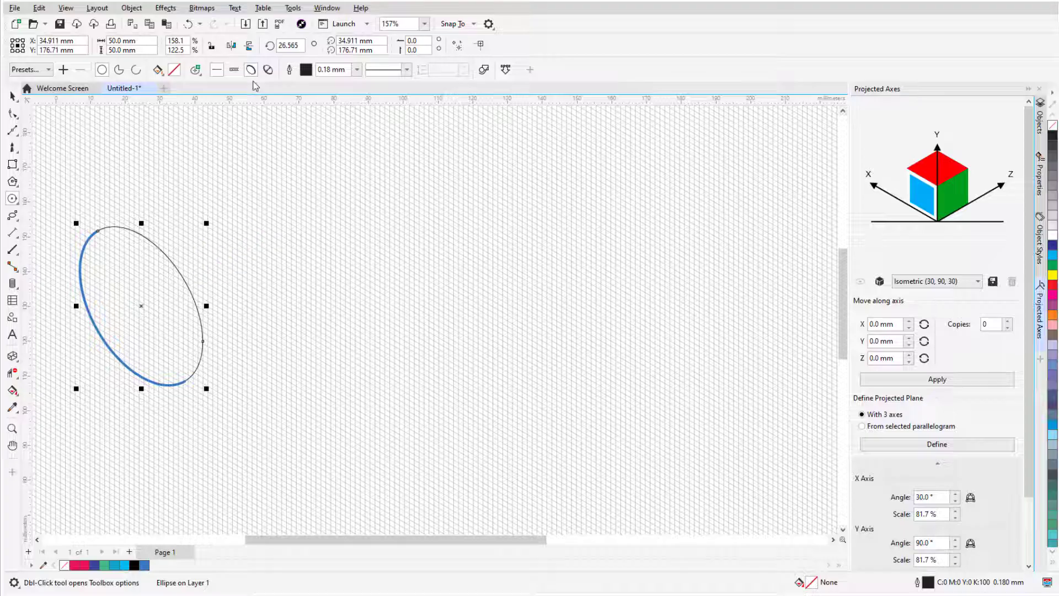
Step: Make one copy of the ellipse offset 90 mm along Z in Projected Axes
{"action": "left_click_drag", "start_coordinate": [893, 359], "coordinate": [849, 360]}
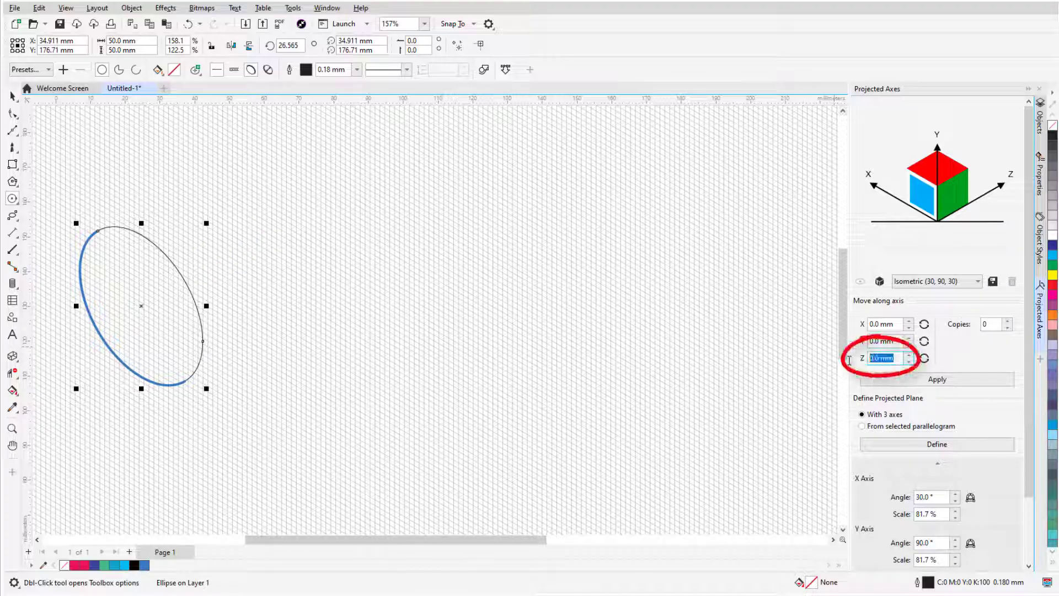
{"action": "type", "text": "90"}
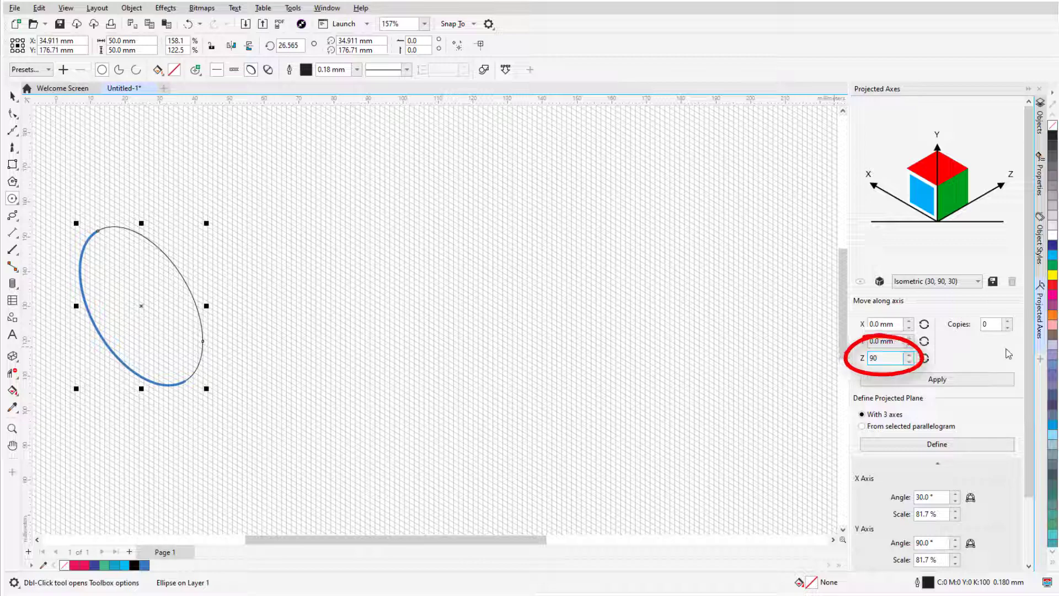
{"action": "left_click", "coordinate": [1009, 321]}
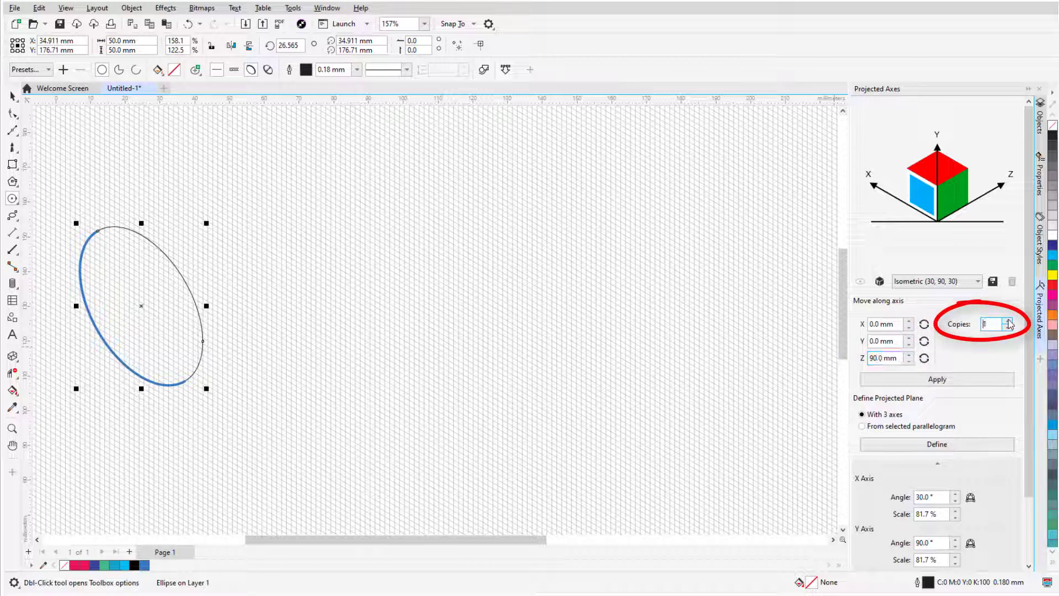
{"action": "left_click", "coordinate": [990, 383]}
{"action": "left_click_drag", "start_coordinate": [843, 304], "coordinate": [843, 284]}
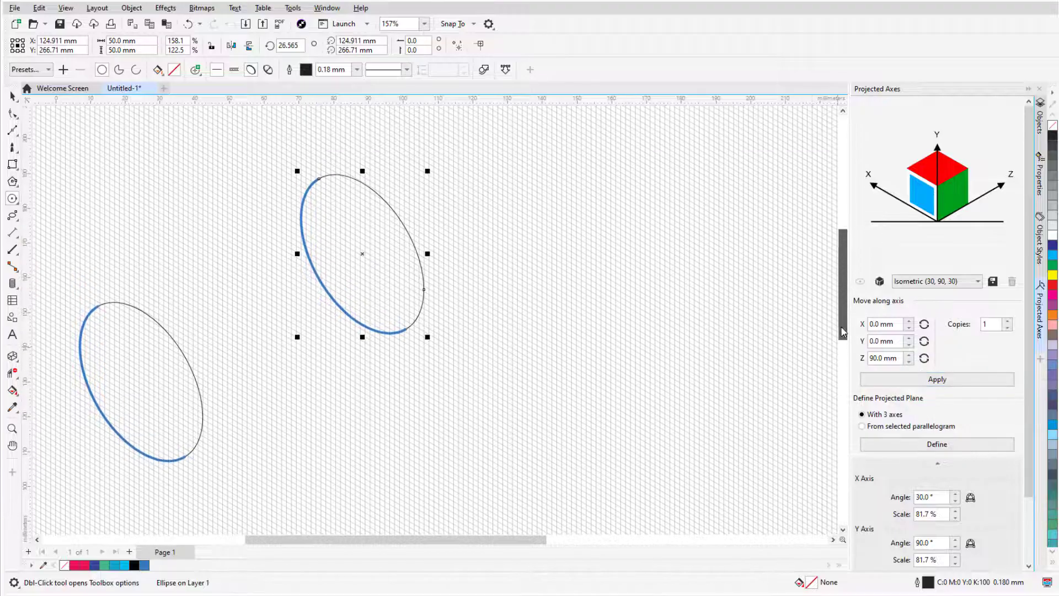
{"action": "left_click_drag", "start_coordinate": [524, 540], "coordinate": [461, 547]}
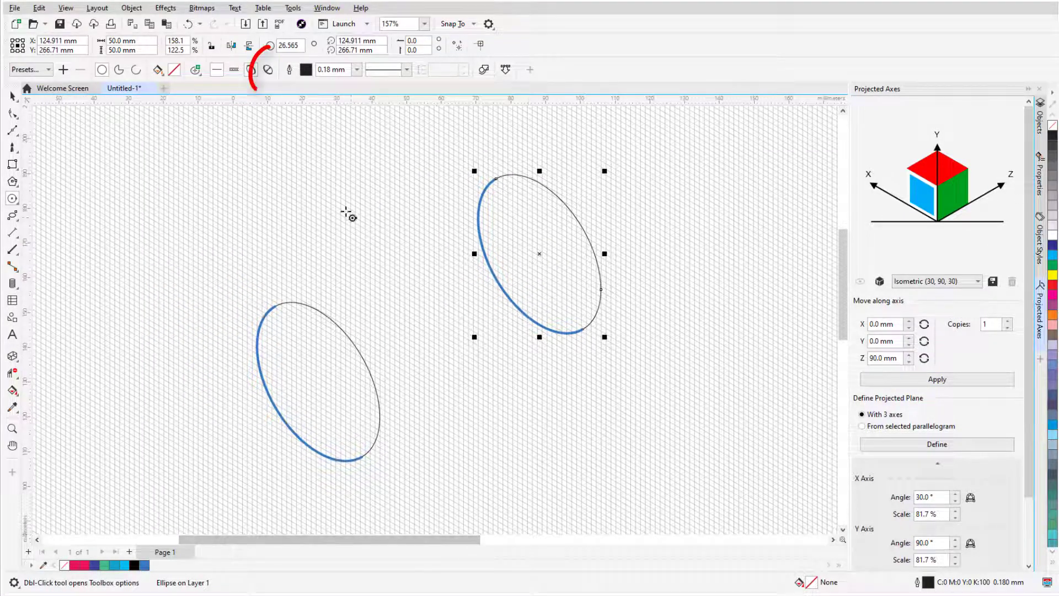
Step: Flip the copy's front edge to the right side and hide the document grid
{"action": "left_click", "coordinate": [268, 69]}
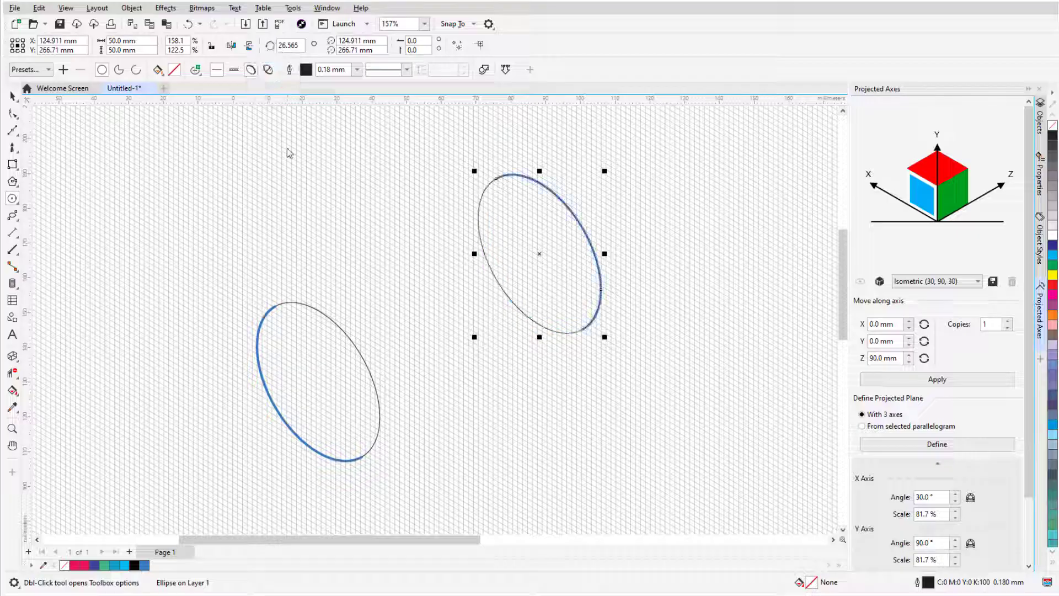
{"action": "left_click", "coordinate": [66, 8]}
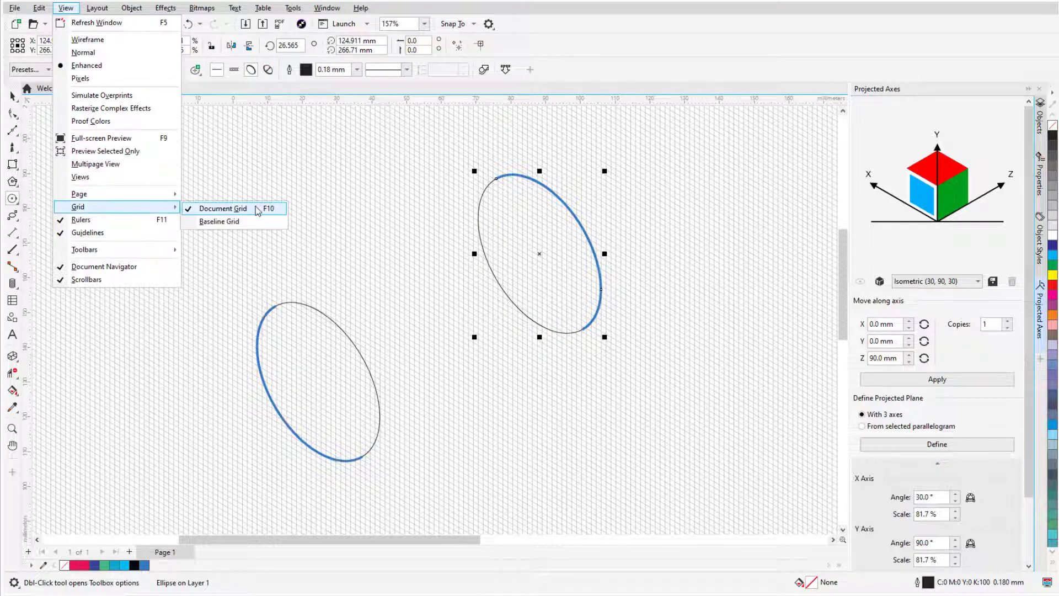
{"action": "left_click", "coordinate": [259, 208]}
Step: Draw a 2-point tangent line across the tops of both ellipses in the Thick Line style
{"action": "left_click", "coordinate": [17, 135]}
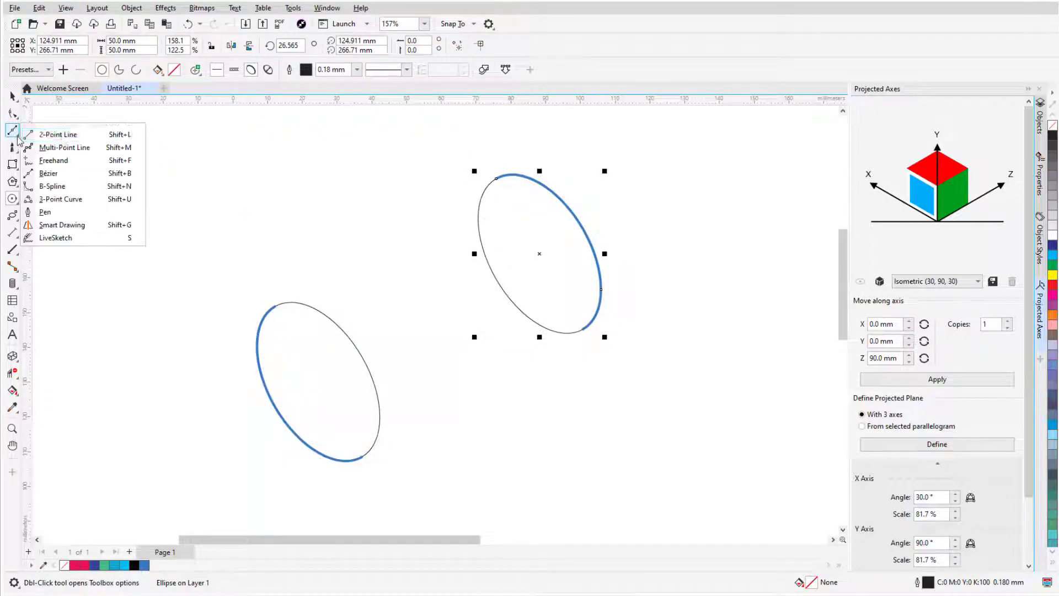
{"action": "left_click", "coordinate": [61, 135]}
{"action": "left_click_drag", "start_coordinate": [263, 318], "coordinate": [500, 175]}
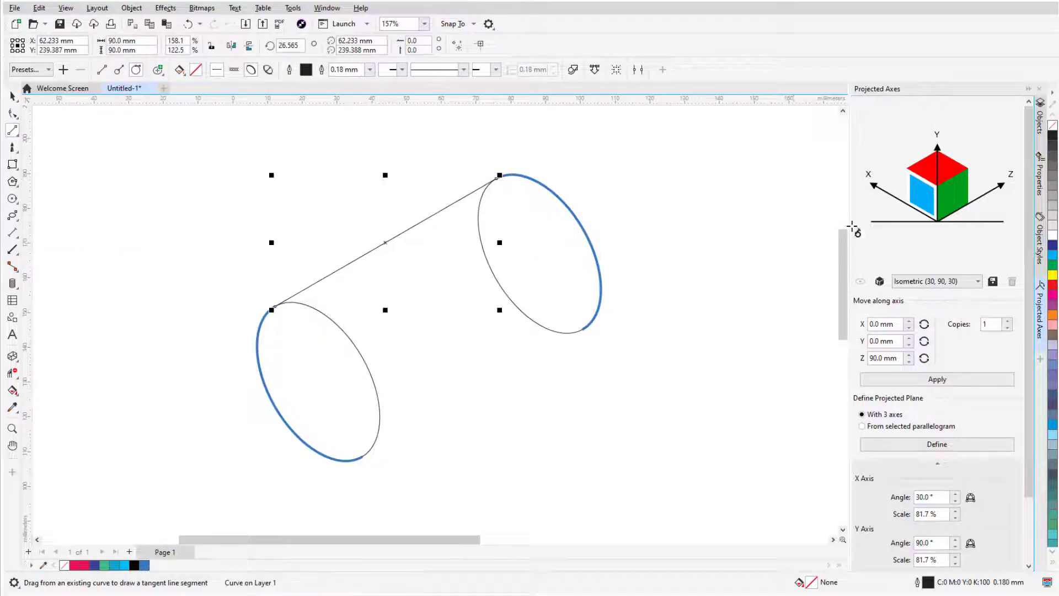
{"action": "left_click", "coordinate": [1041, 252]}
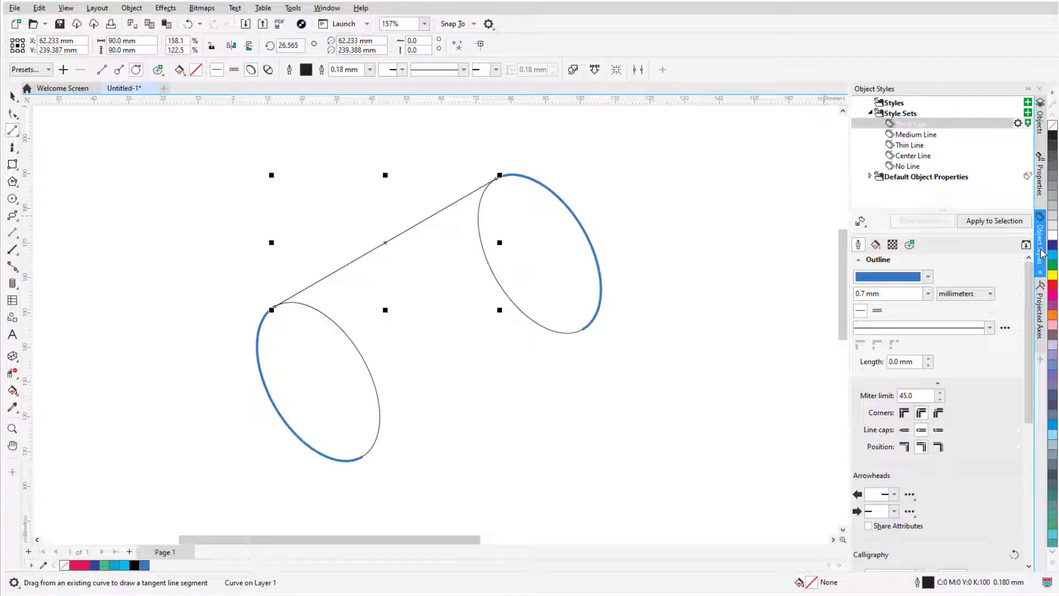
{"action": "double_click", "coordinate": [926, 126]}
Step: Draw the bottom tangent line joining both ellipses and give it the Thick Line style
{"action": "left_click_drag", "start_coordinate": [362, 458], "coordinate": [584, 327]}
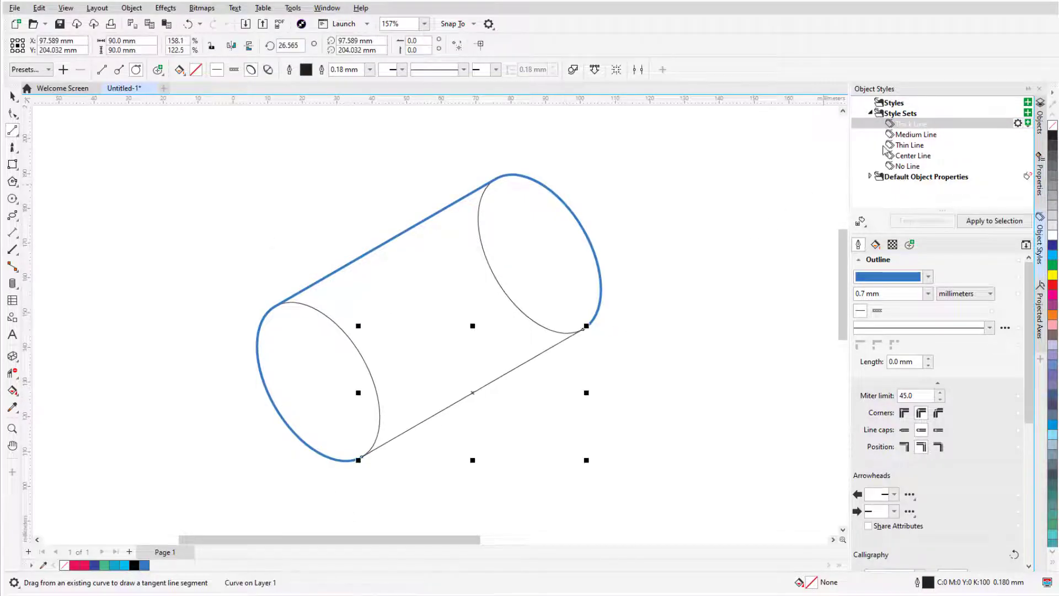
{"action": "left_click", "coordinate": [908, 126]}
{"action": "left_click_drag", "start_coordinate": [553, 370], "coordinate": [531, 365]}
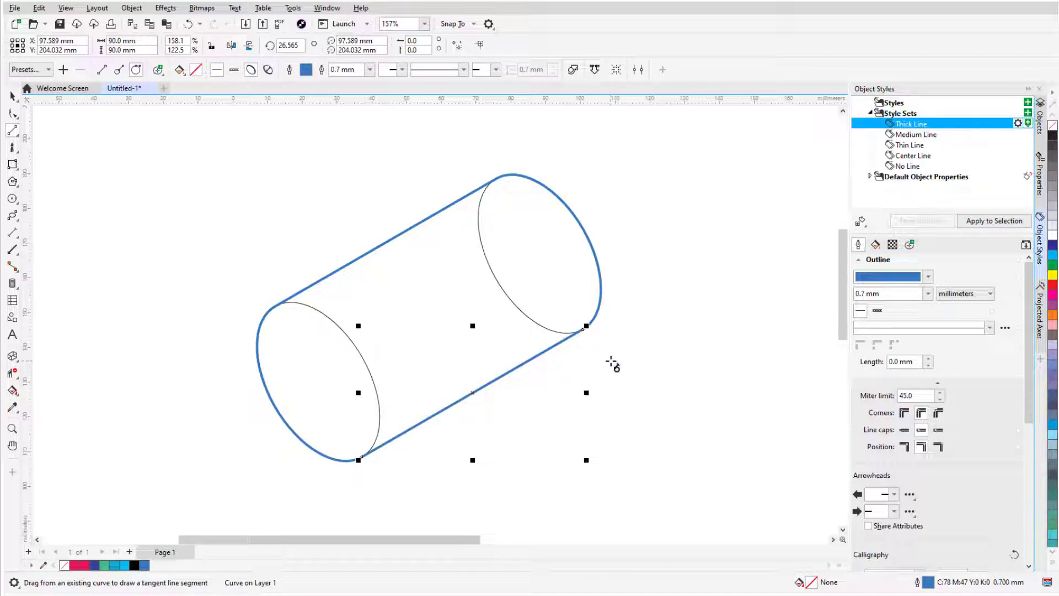
Step: Delete the hidden back arc of the right ellipse with Virtual Segment Delete
{"action": "key", "text": "Escape"}
{"action": "left_click", "coordinate": [13, 374]}
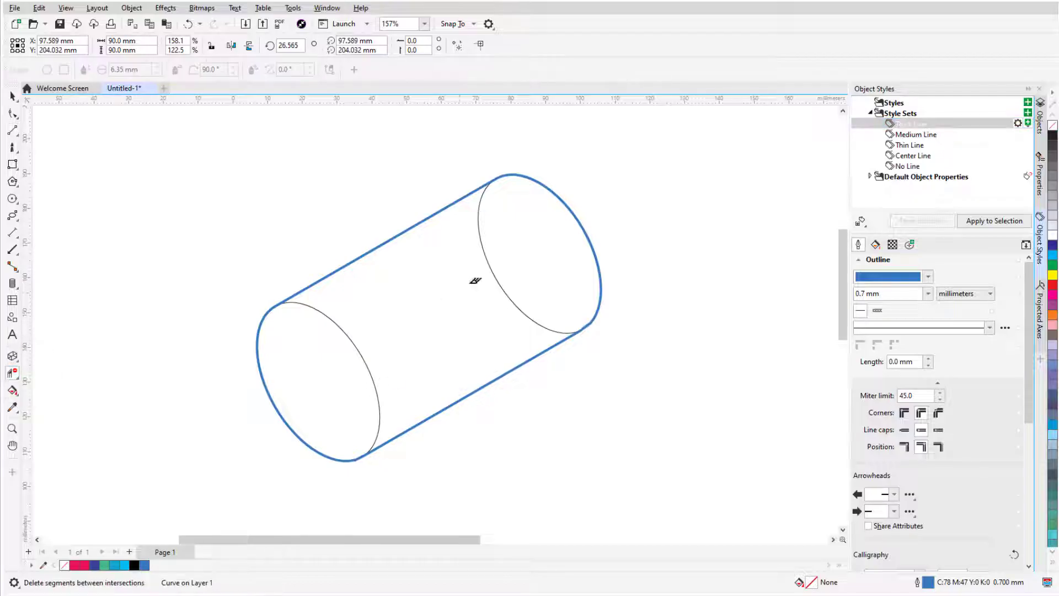
{"action": "left_click_drag", "start_coordinate": [478, 261], "coordinate": [509, 275]}
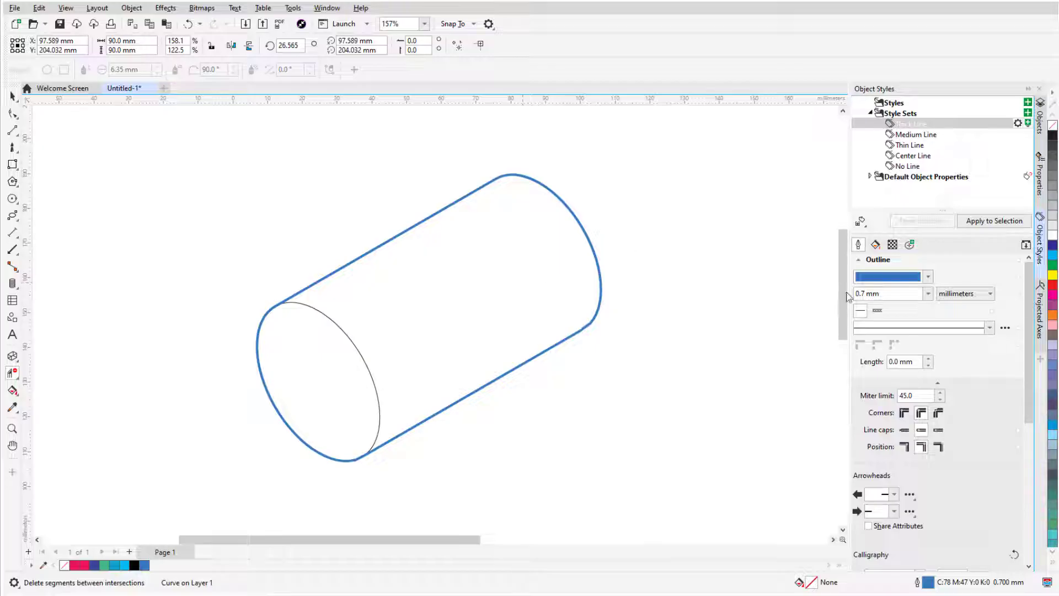
Step: Set the Thick Line style's outline to black with a 0.35 mm width
{"action": "left_click", "coordinate": [928, 276]}
{"action": "left_click", "coordinate": [864, 407]}
{"action": "left_click", "coordinate": [990, 289]}
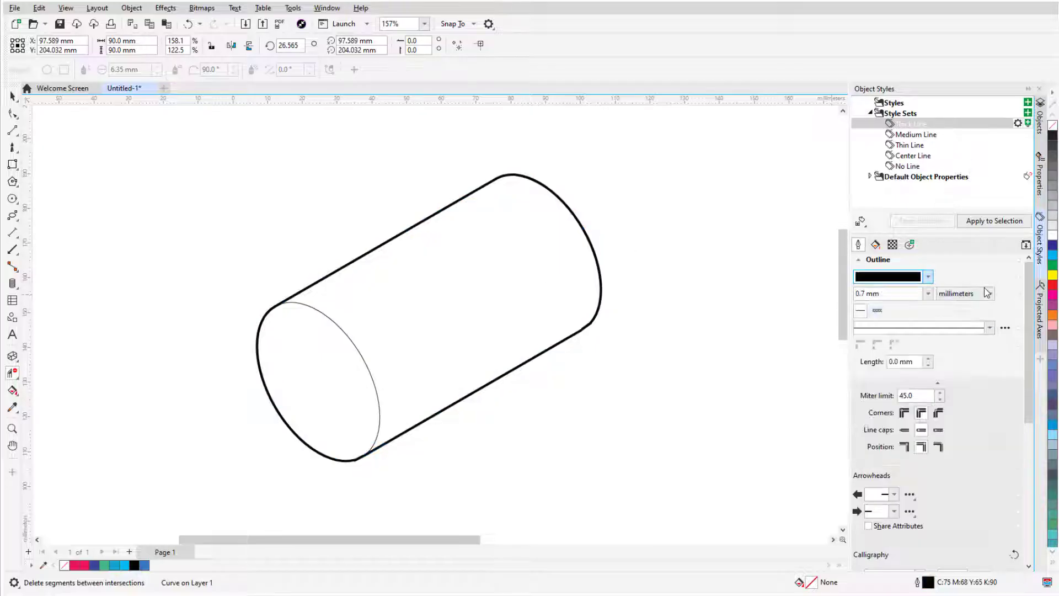
{"action": "left_click", "coordinate": [928, 293]}
{"action": "left_click", "coordinate": [883, 352]}
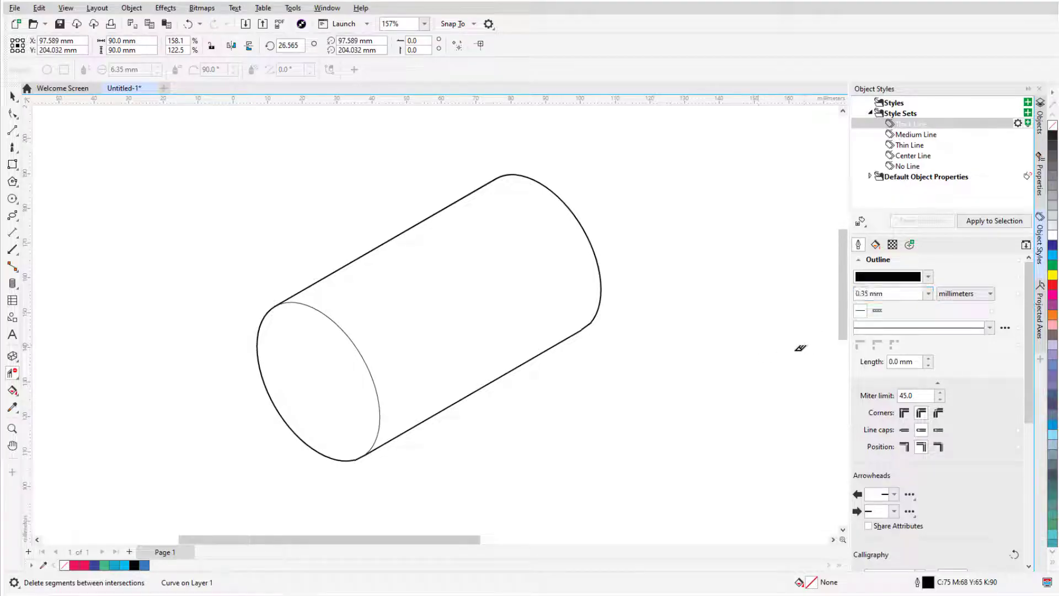
Step: Marquee-select the whole cylinder and duplicate it twice with Ctrl+D, spacing the copies to the right
{"action": "left_click", "coordinate": [1041, 319]}
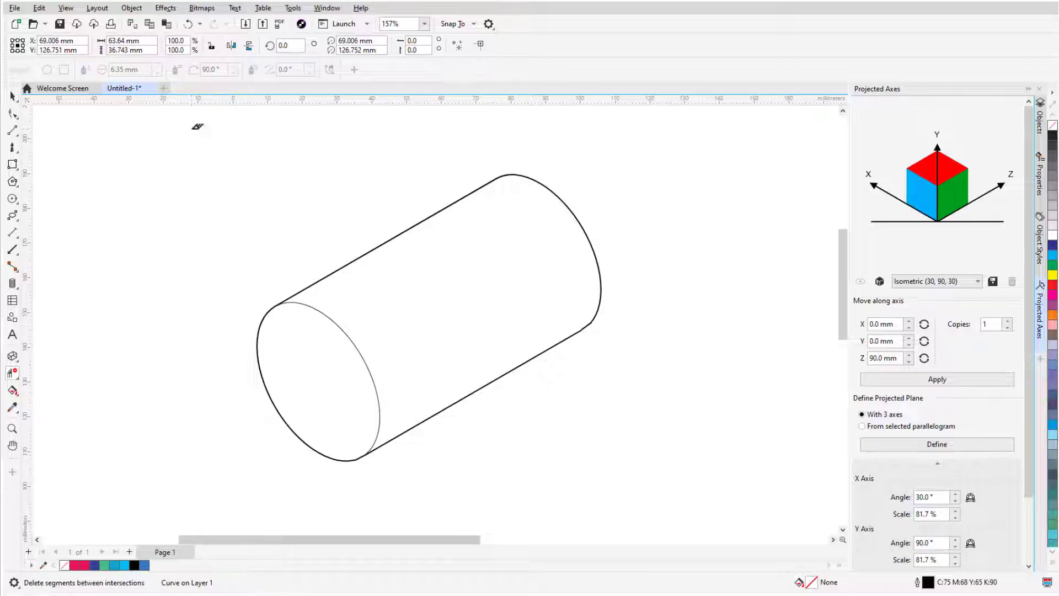
{"action": "left_click", "coordinate": [12, 96]}
{"action": "scroll", "coordinate": [143, 183], "scroll_direction": "down", "scroll_amount": 1}
{"action": "left_click_drag", "start_coordinate": [172, 135], "coordinate": [533, 453]}
{"action": "scroll", "coordinate": [138, 290], "scroll_direction": "down", "scroll_amount": 2}
{"action": "key", "text": "ctrl+d"}
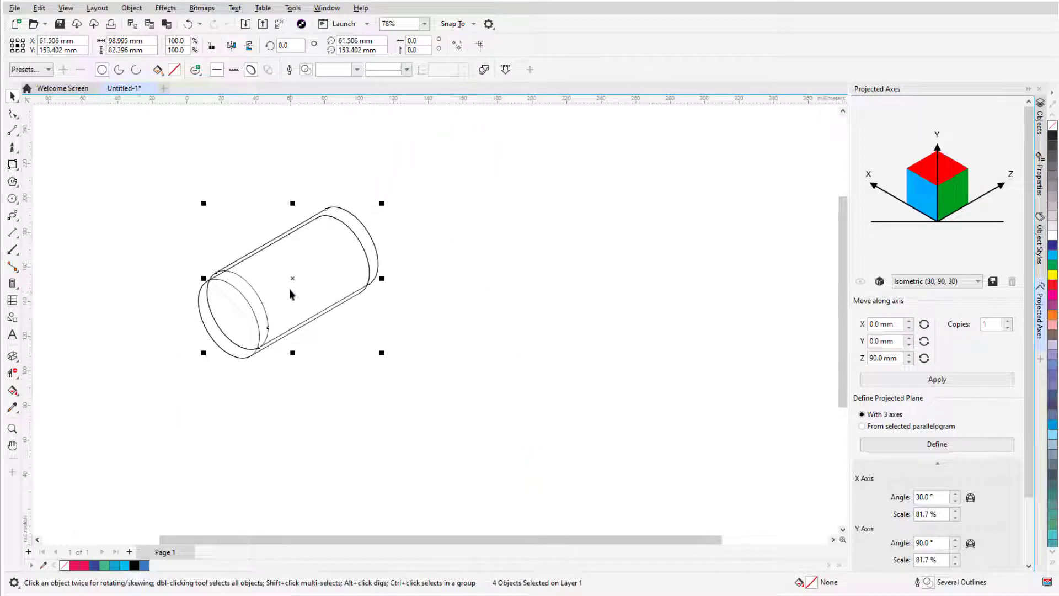
{"action": "left_click_drag", "start_coordinate": [292, 285], "coordinate": [465, 313]}
{"action": "key", "text": "ctrl+d"}
{"action": "left_click", "coordinate": [533, 409]}
{"action": "scroll", "coordinate": [555, 225], "scroll_direction": "up", "scroll_amount": 2}
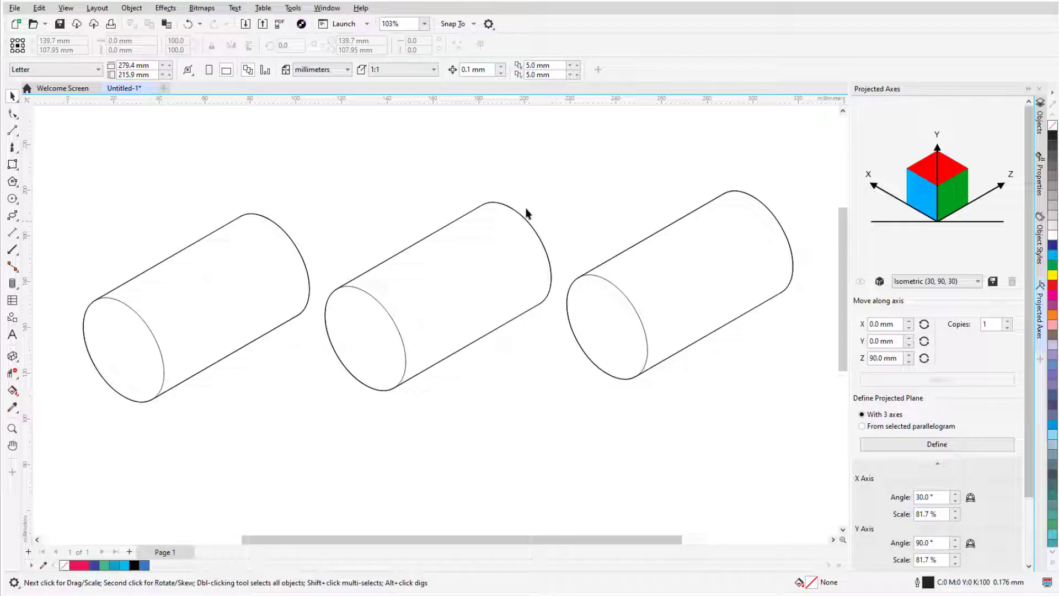
Step: Draw callout 1 on the first cylinder with the 1-Leg Callout tool, using Increment numbering
{"action": "left_click", "coordinate": [12, 250]}
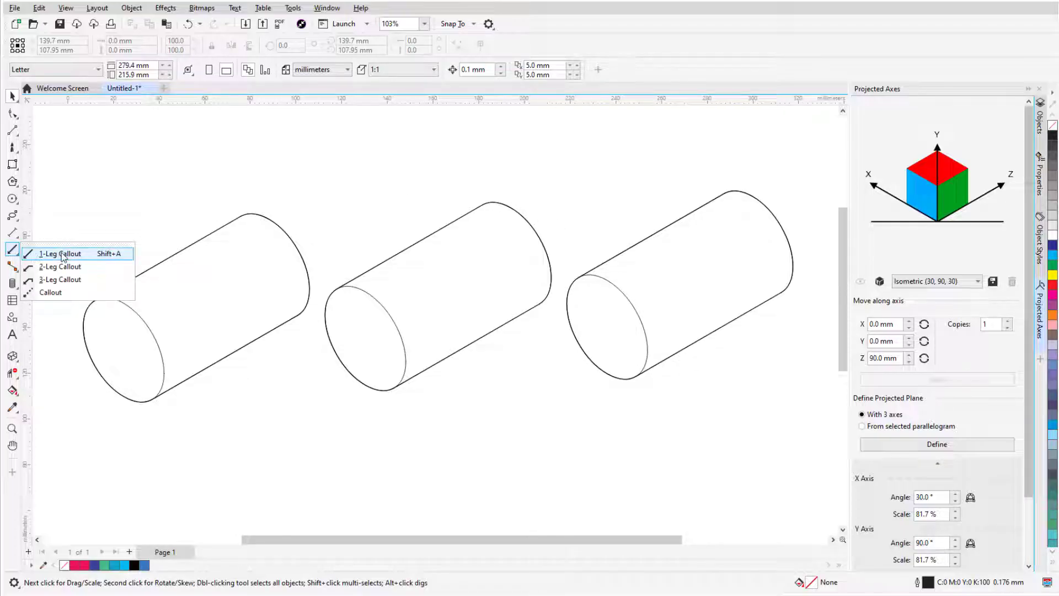
{"action": "left_click", "coordinate": [62, 255]}
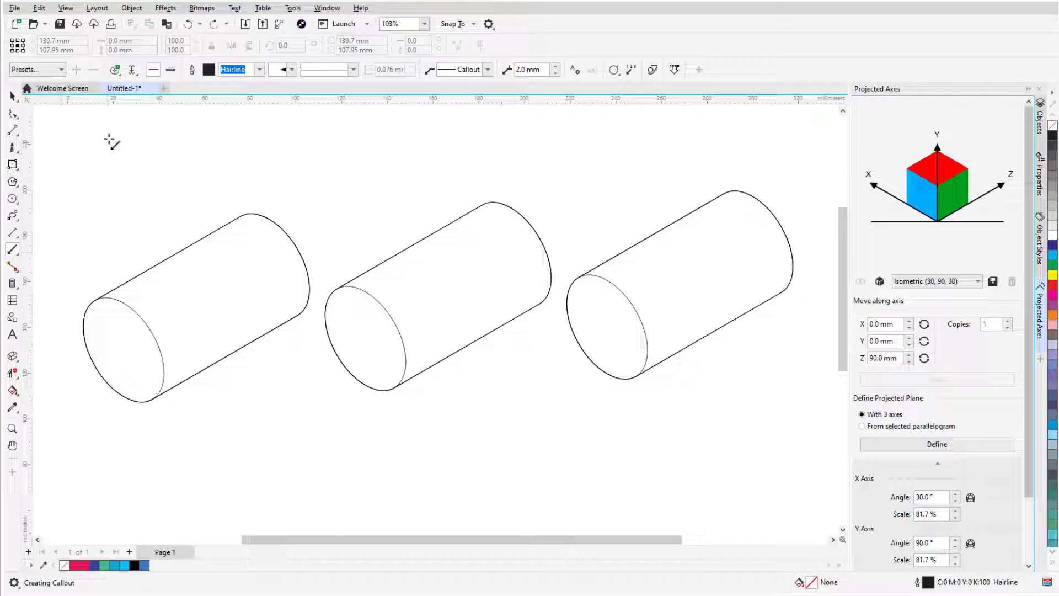
{"action": "left_click", "coordinate": [132, 71]}
{"action": "left_click", "coordinate": [144, 159]}
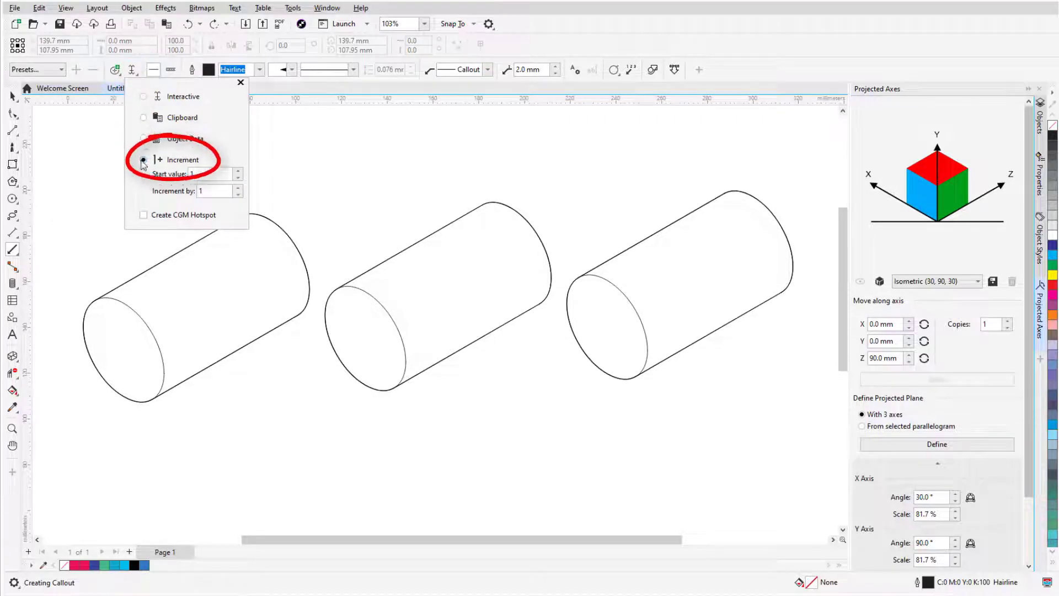
{"action": "left_click", "coordinate": [112, 177]}
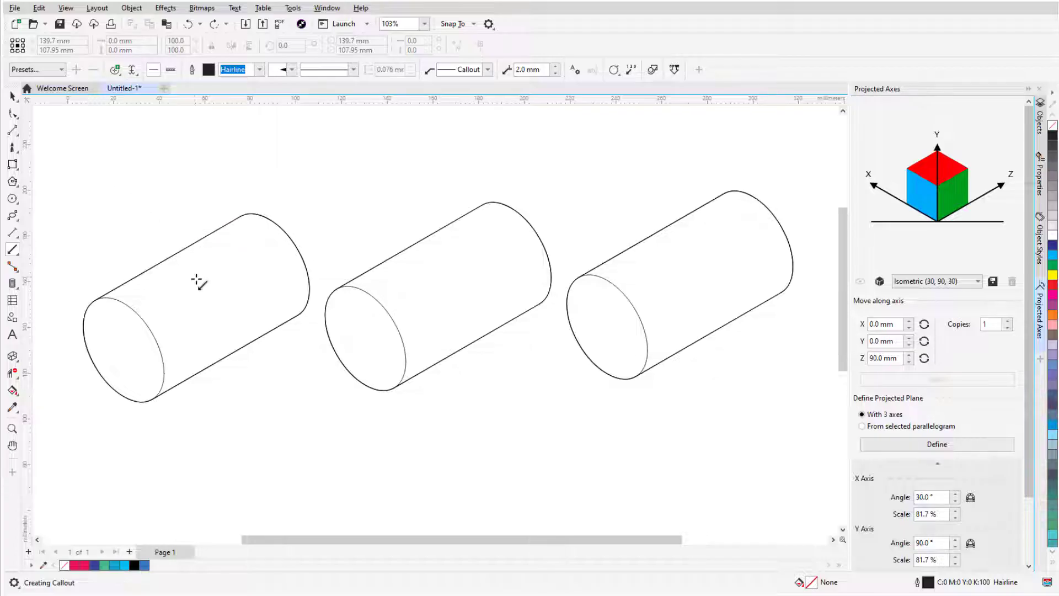
{"action": "left_click_drag", "start_coordinate": [197, 282], "coordinate": [145, 221]}
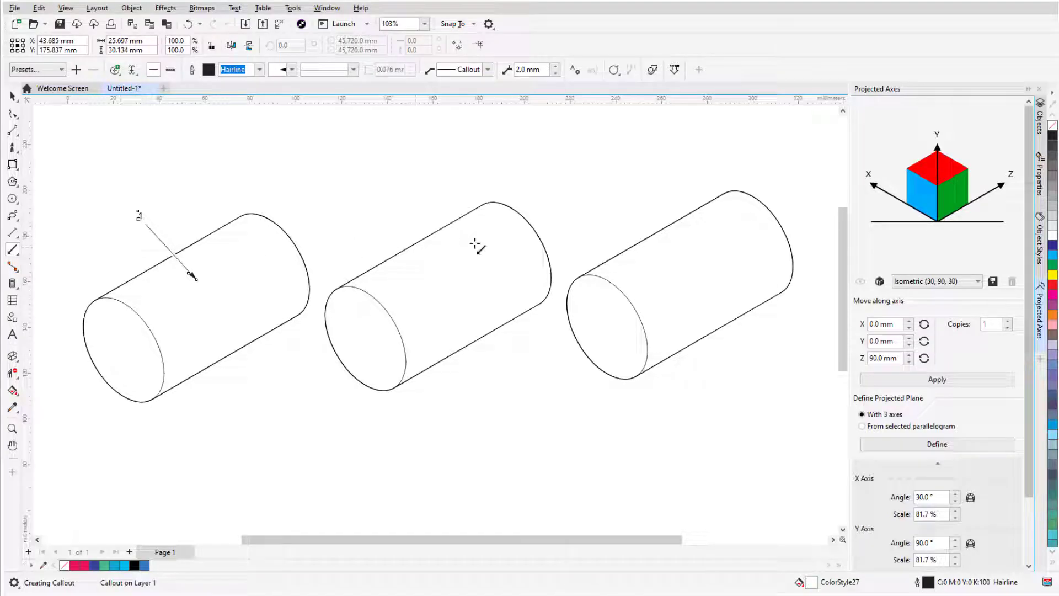
Step: Give the callout leader a dot start arrowhead and a 2.0 mm halo
{"action": "left_click", "coordinate": [1044, 186]}
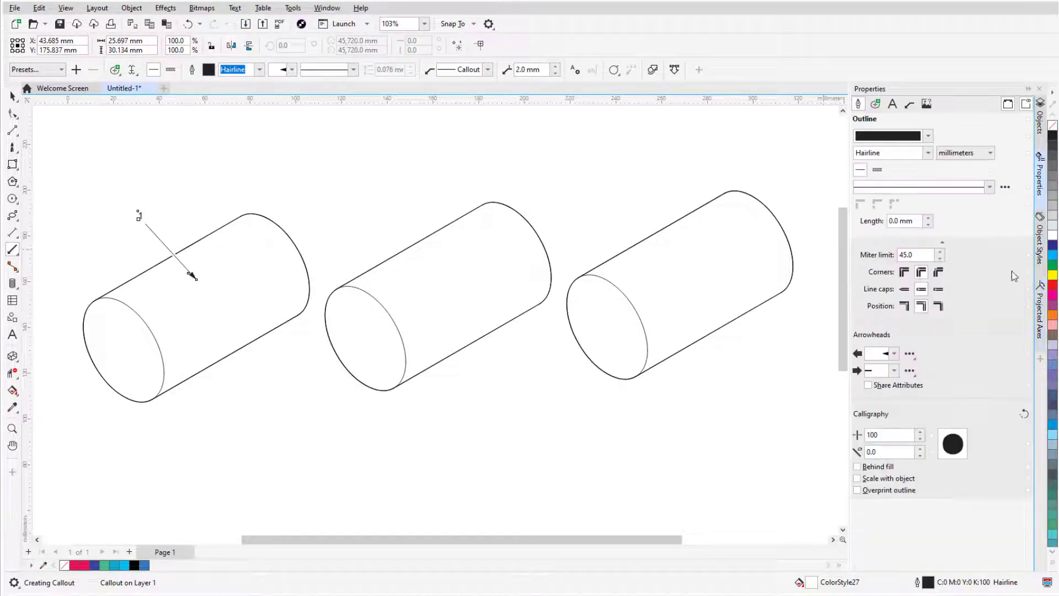
{"action": "left_click", "coordinate": [894, 354]}
{"action": "left_click", "coordinate": [944, 384]}
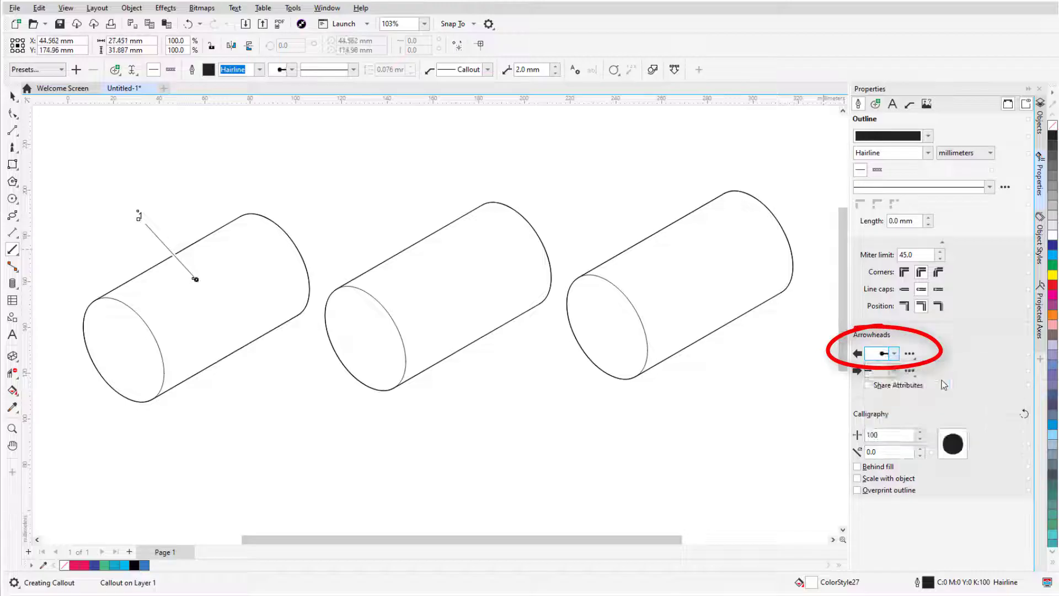
{"action": "left_click", "coordinate": [875, 105]}
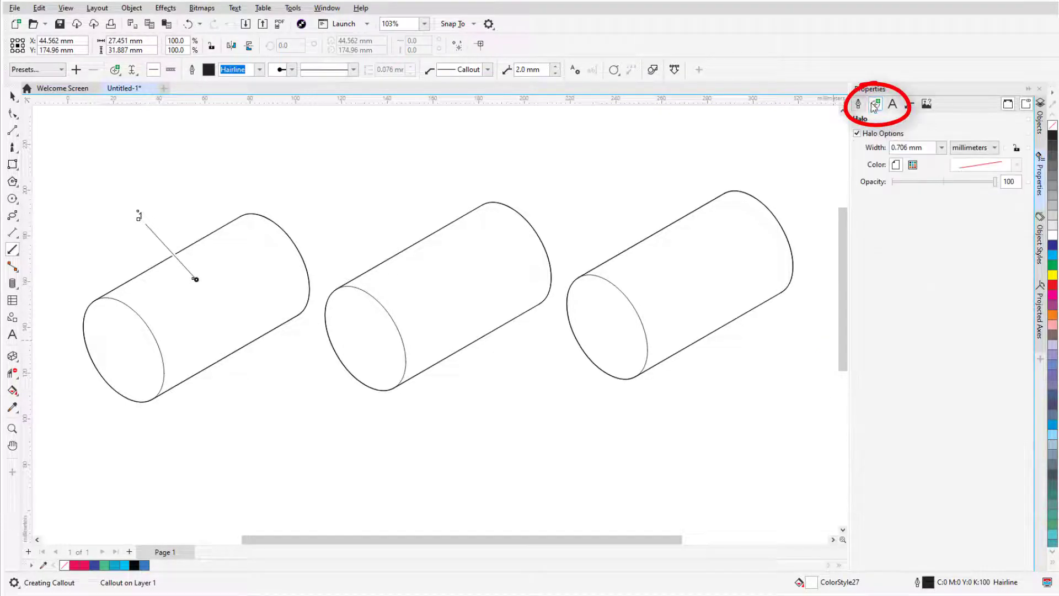
{"action": "left_click", "coordinate": [941, 147]}
{"action": "left_click", "coordinate": [930, 239]}
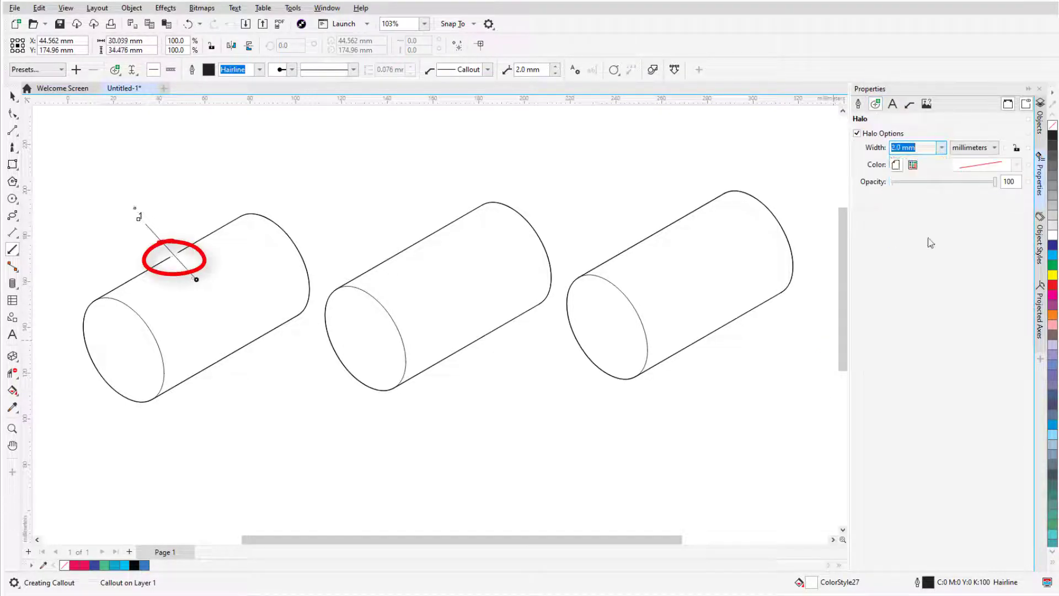
Step: Set the callout text to Berlin Sans FB 24 pt and enclose the number in a circle
{"action": "left_click", "coordinate": [894, 106]}
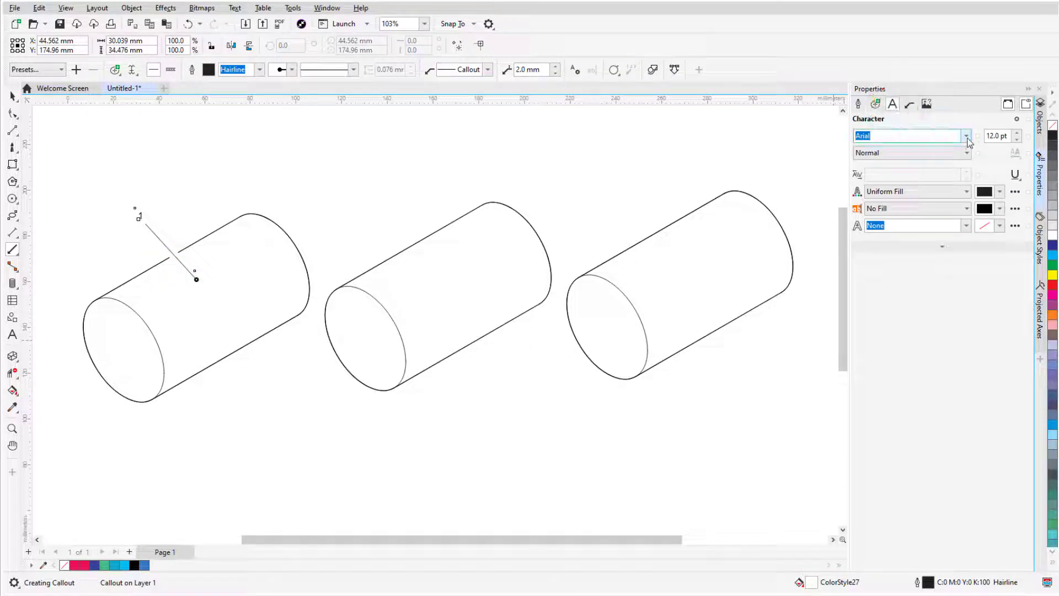
{"action": "left_click", "coordinate": [966, 136]}
{"action": "left_click", "coordinate": [883, 171]}
{"action": "left_click", "coordinate": [1018, 138]}
{"action": "left_click", "coordinate": [910, 105]}
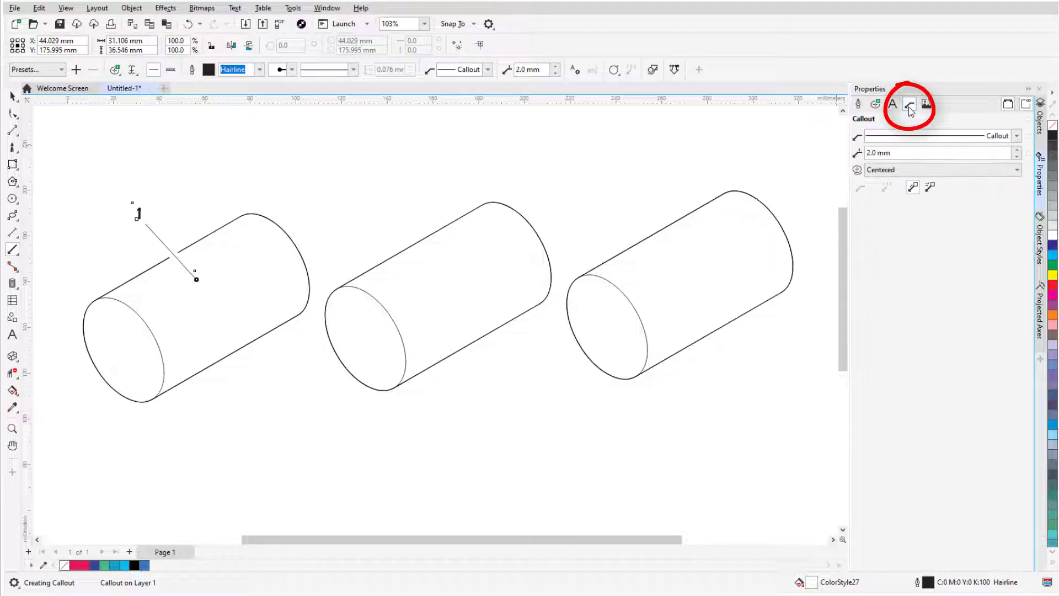
{"action": "left_click", "coordinate": [1017, 136]}
{"action": "left_click", "coordinate": [1014, 272]}
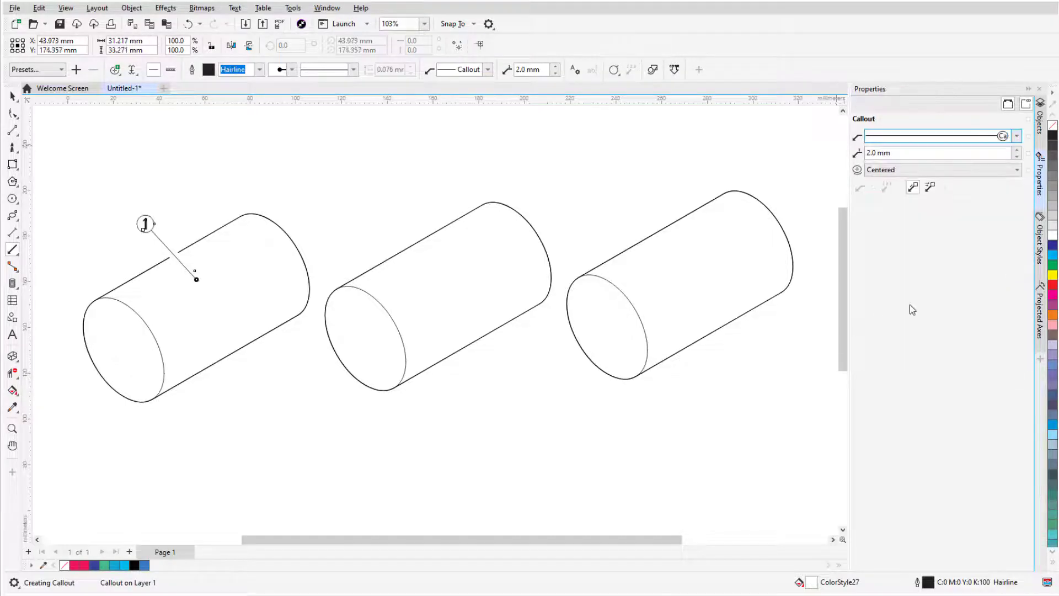
{"action": "left_click", "coordinate": [858, 103]}
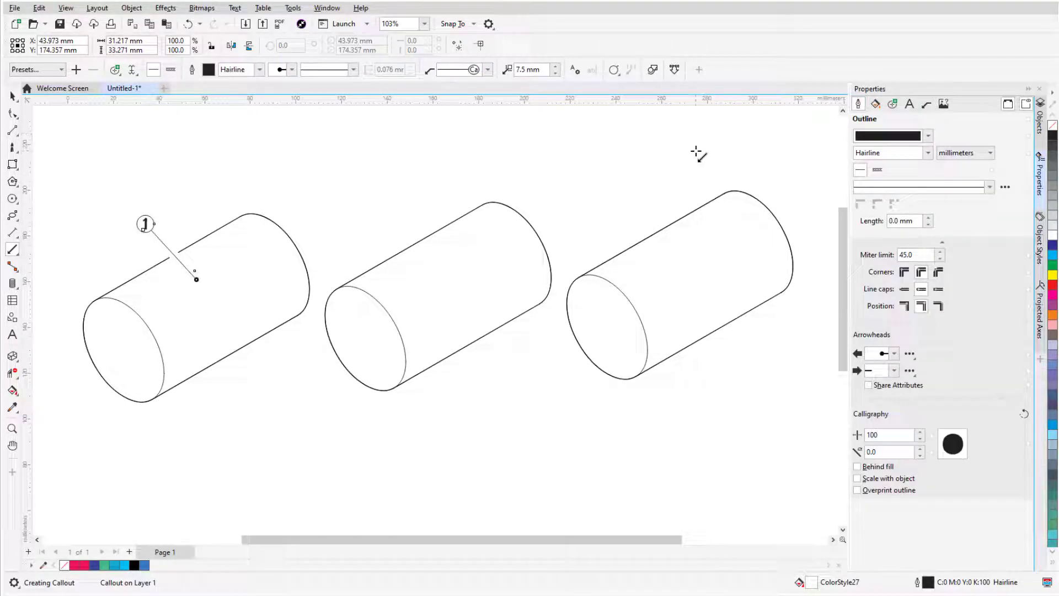
Step: Create a new style set from the selected callout and name it 'Callout'
{"action": "key", "text": "space"}
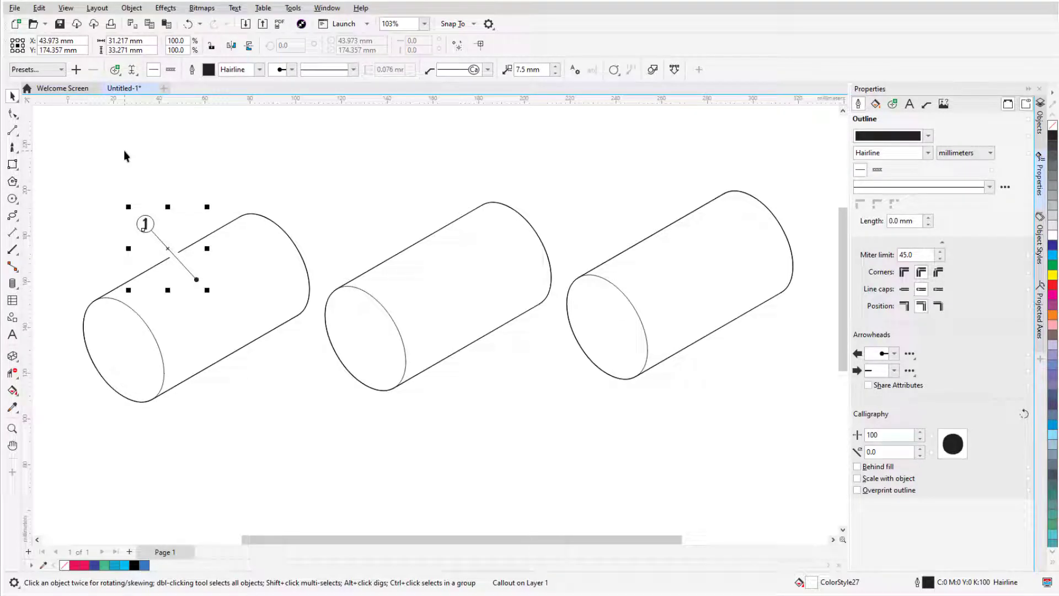
{"action": "left_click", "coordinate": [1040, 240]}
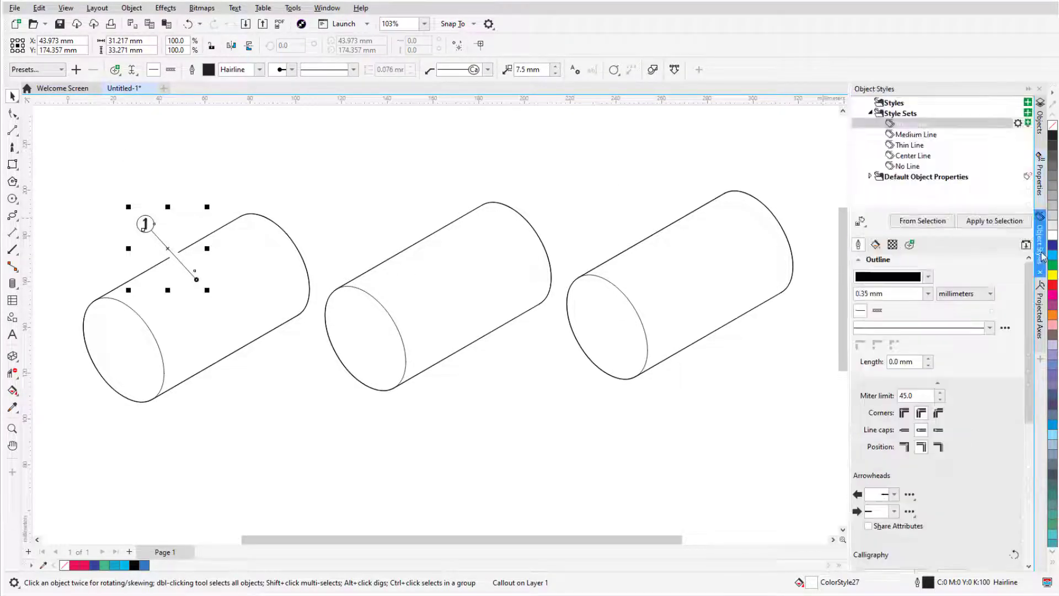
{"action": "left_click", "coordinate": [922, 220]}
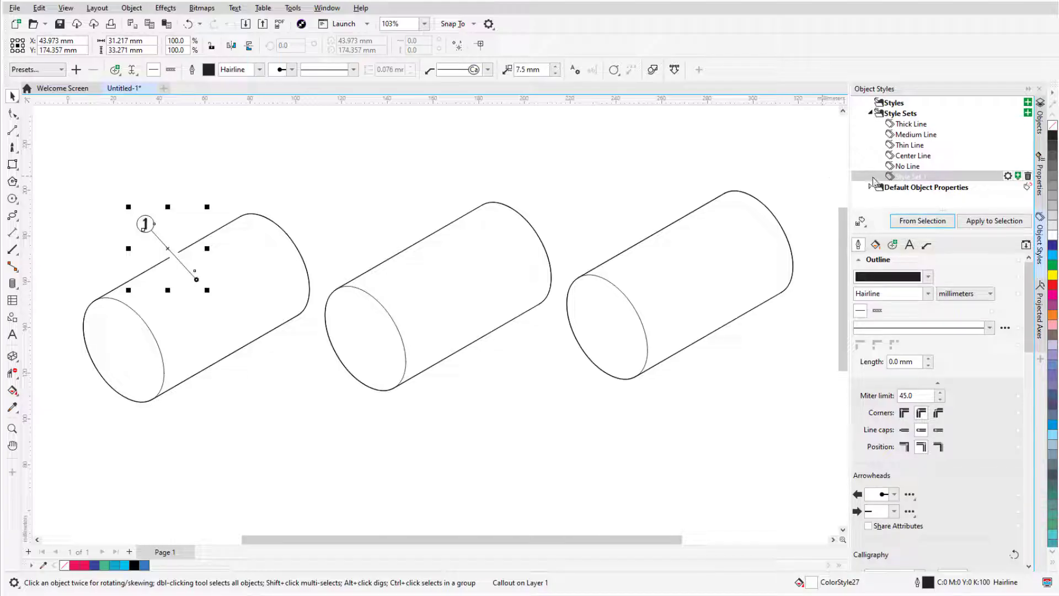
{"action": "type", "text": "Callout"}
{"action": "key", "text": "Return"}
Step: Review the Callout style's included properties, leaving transparency excluded
{"action": "left_click", "coordinate": [1010, 177]}
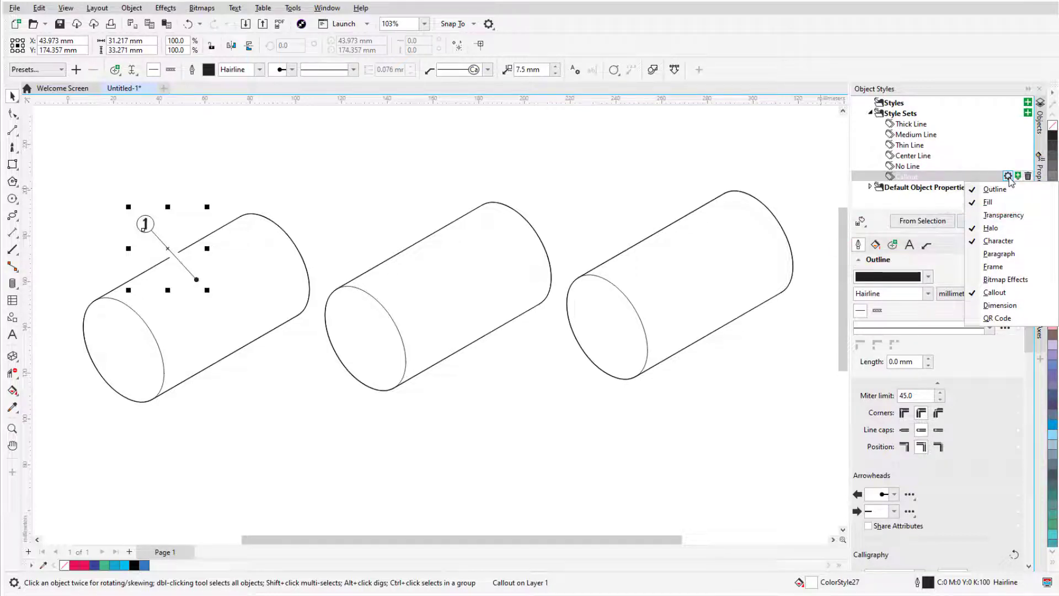
{"action": "left_click", "coordinate": [1010, 216]}
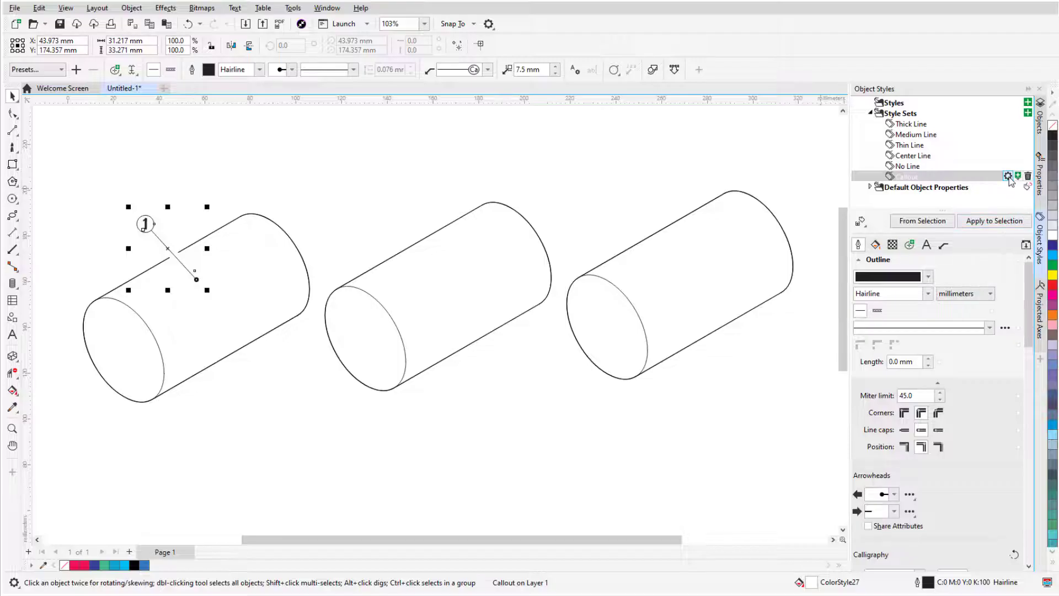
{"action": "left_click", "coordinate": [1008, 176]}
{"action": "left_click", "coordinate": [1017, 216]}
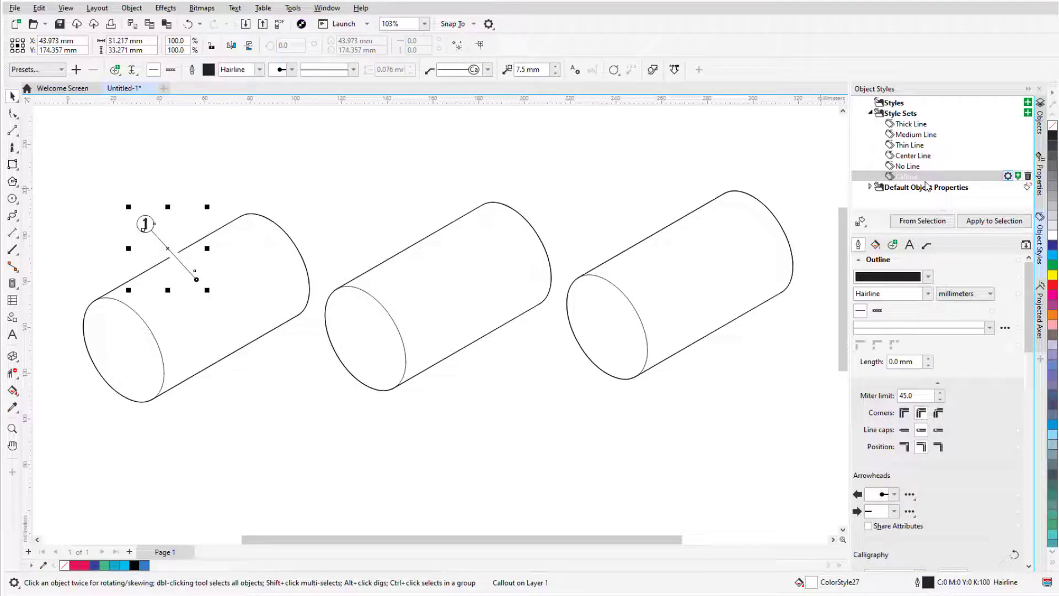
Step: Draw callout 2 on the middle cylinder and apply the Callout style set to it
{"action": "left_click", "coordinate": [12, 248]}
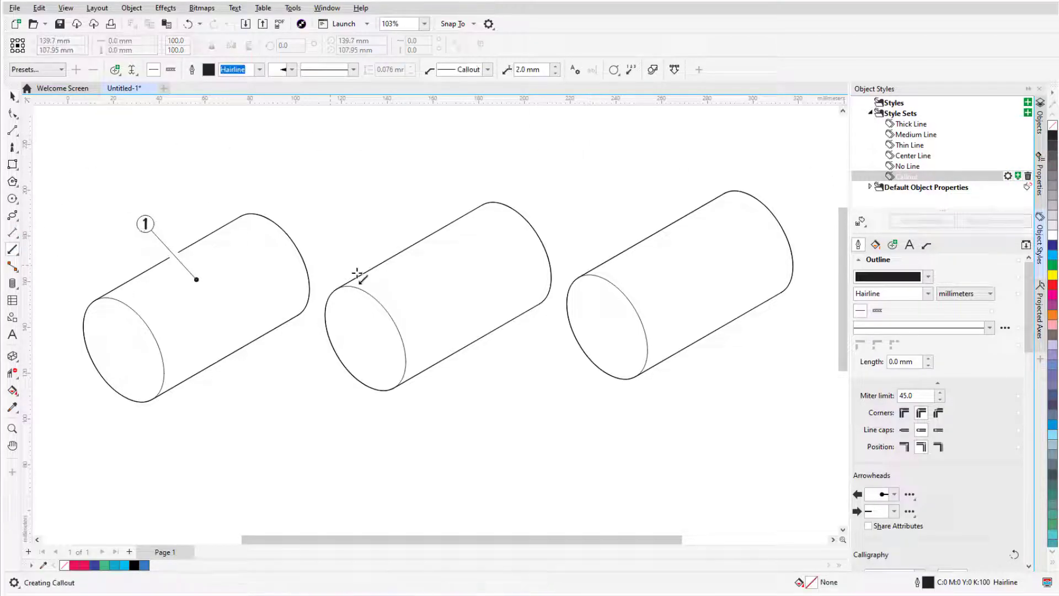
{"action": "left_click_drag", "start_coordinate": [435, 267], "coordinate": [397, 218]}
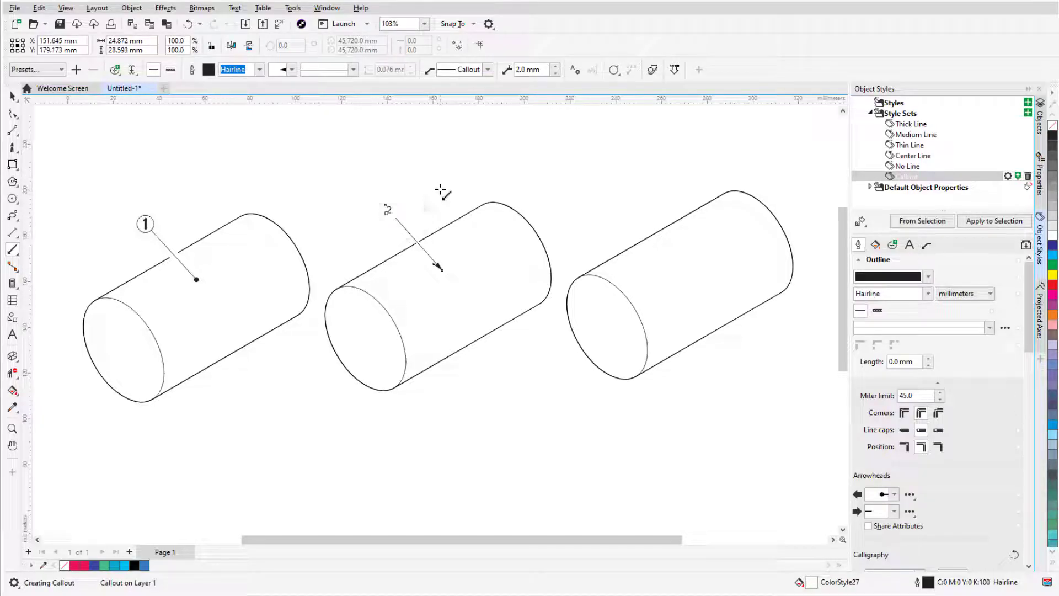
{"action": "left_click", "coordinate": [994, 221]}
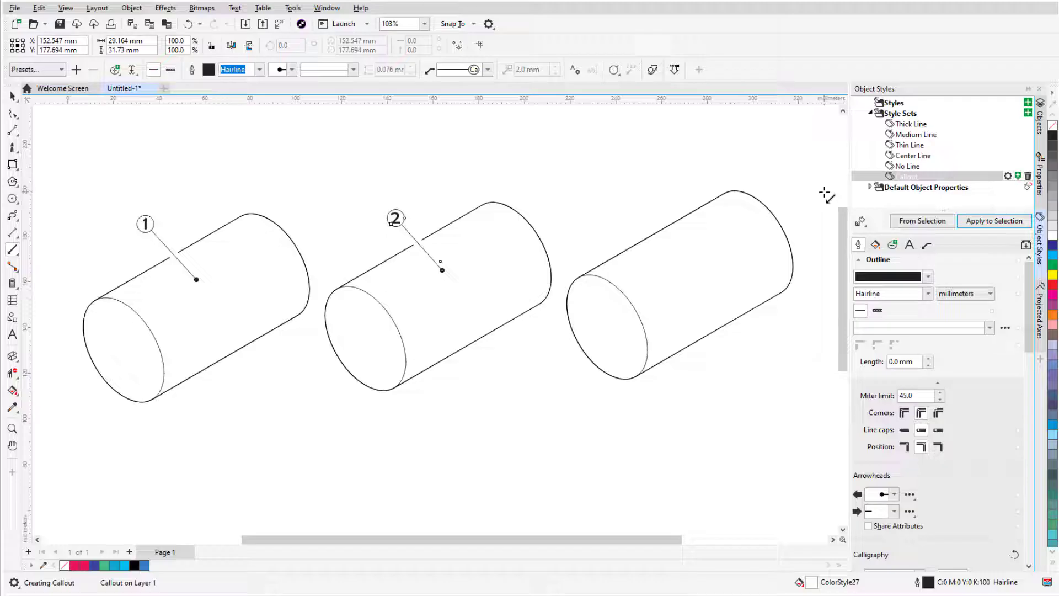
Step: Make Callout the default style set and draw callout 3 on the third cylinder
{"action": "right_click", "coordinate": [929, 177]}
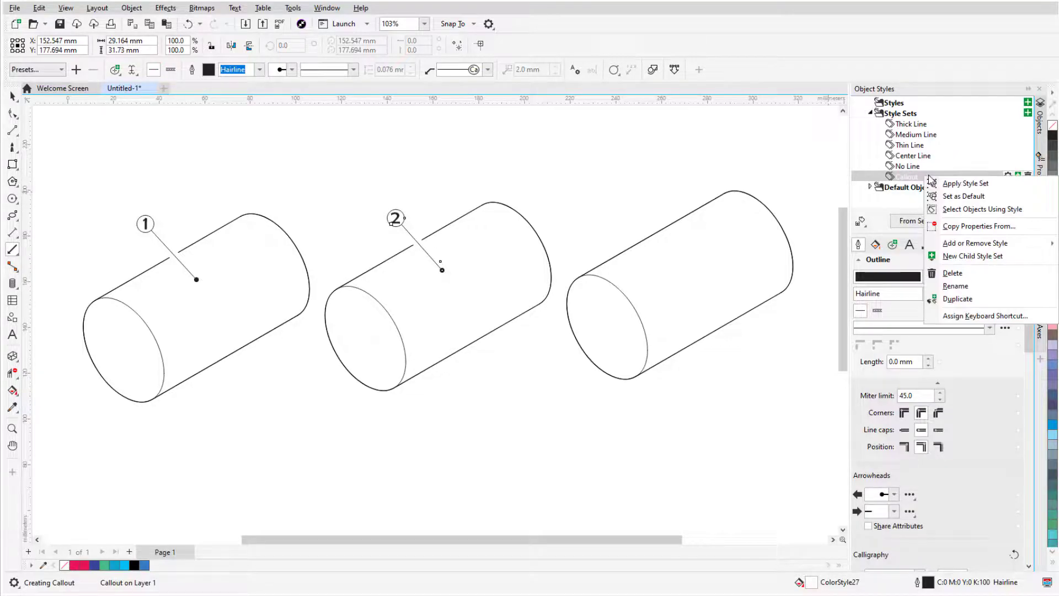
{"action": "left_click", "coordinate": [965, 197]}
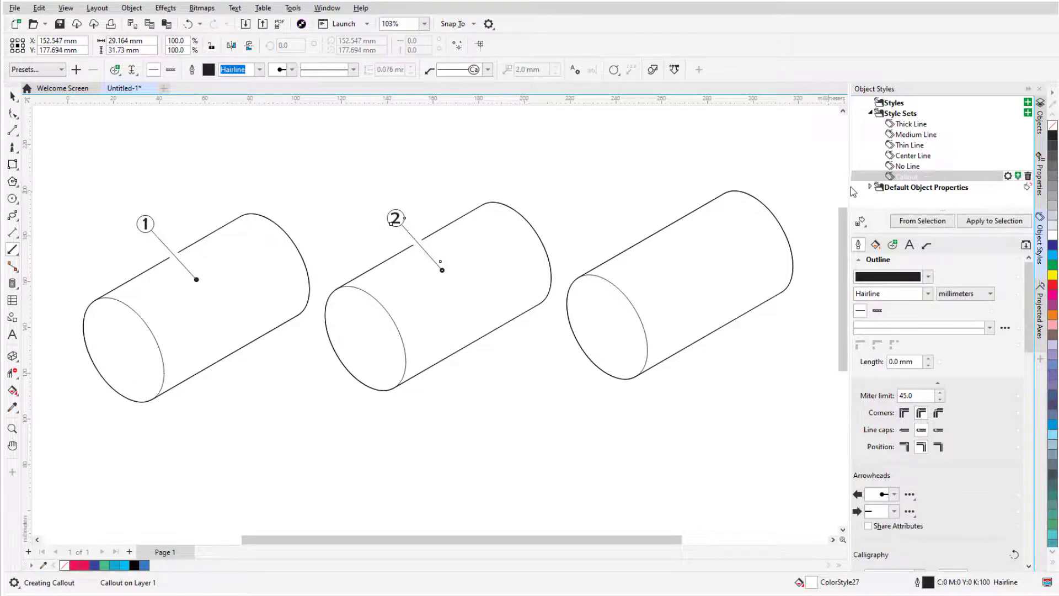
{"action": "left_click_drag", "start_coordinate": [692, 252], "coordinate": [644, 204]}
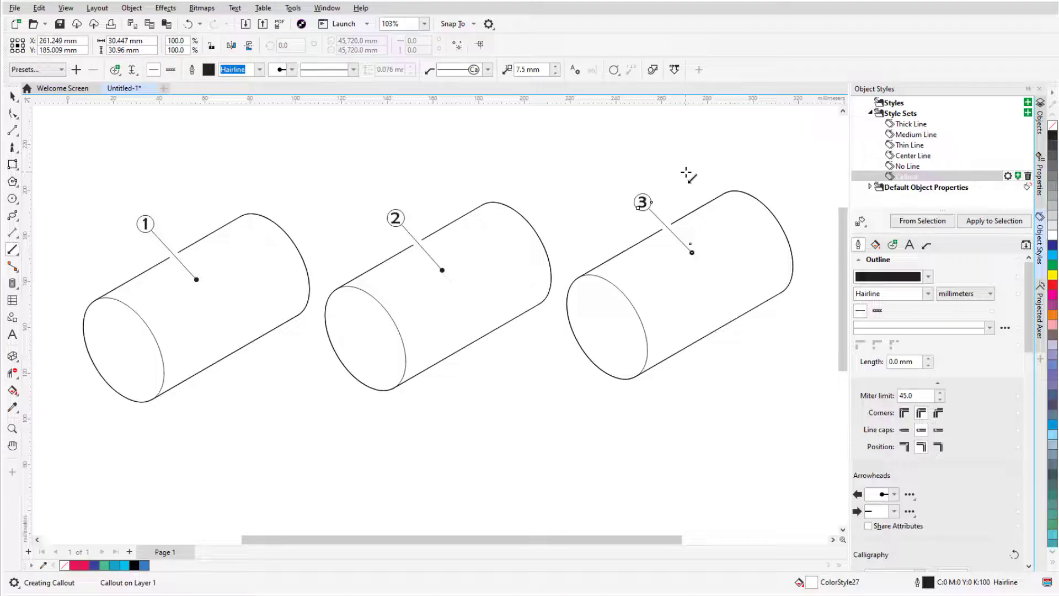
Step: Set the Callout style's outline to pink-red with a 0.5 mm width
{"action": "left_click", "coordinate": [929, 276]}
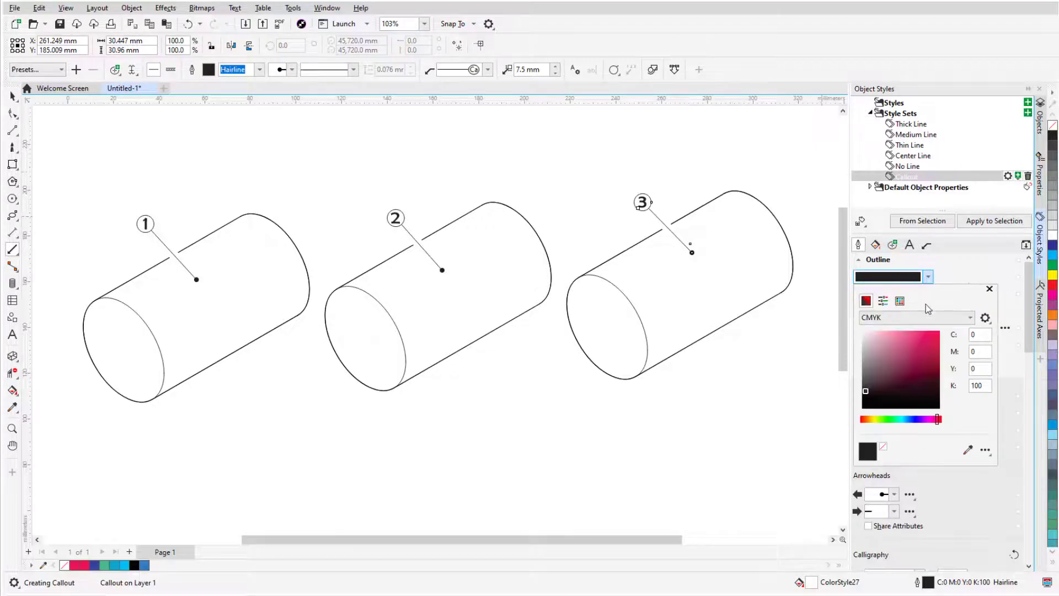
{"action": "left_click", "coordinate": [935, 334]}
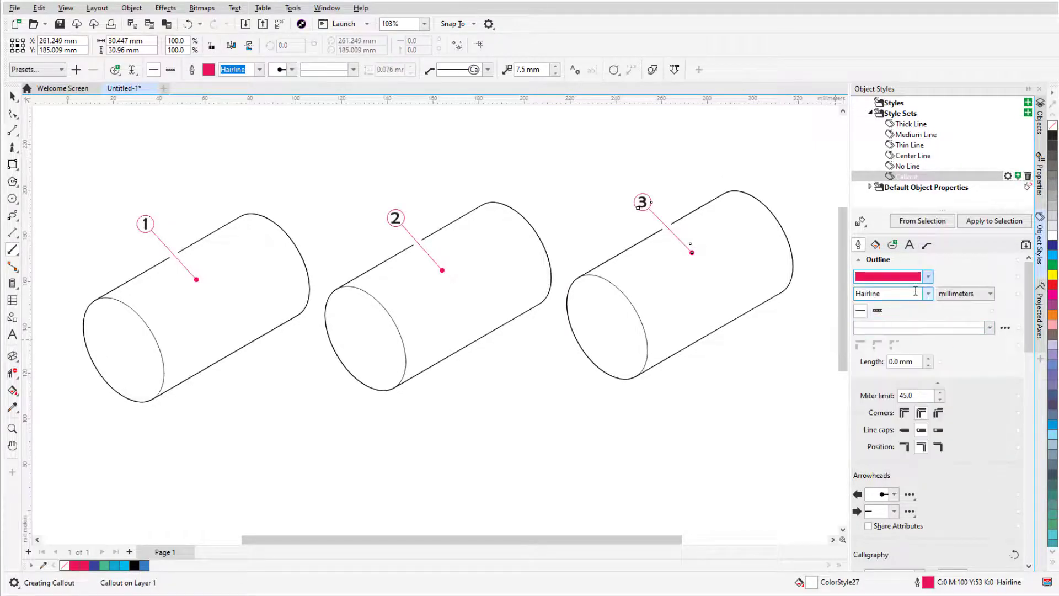
{"action": "left_click", "coordinate": [928, 294]}
{"action": "left_click", "coordinate": [894, 358]}
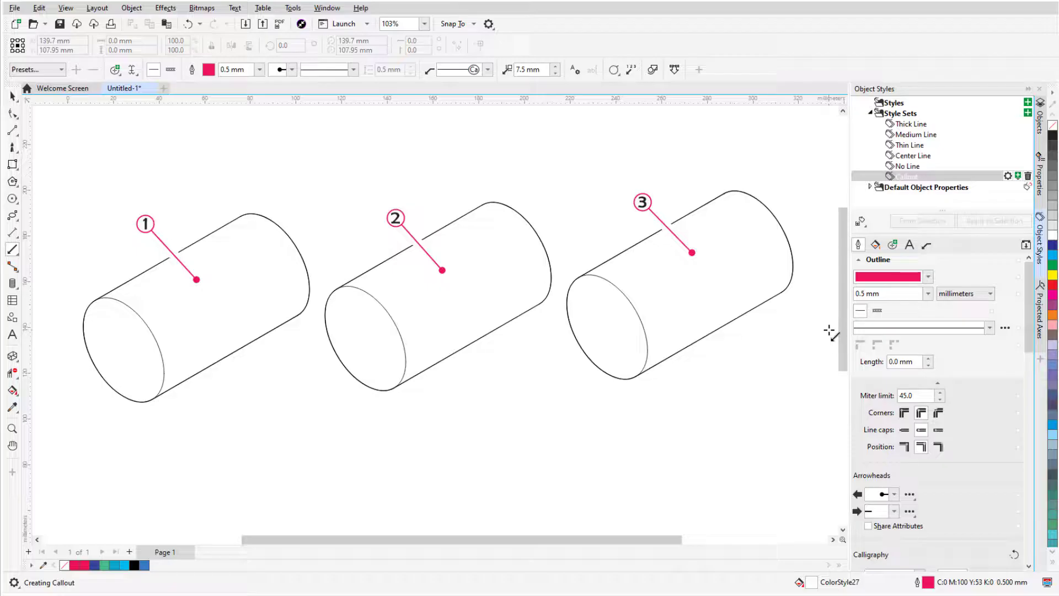
Step: Save the style sets as new document defaults
{"action": "left_click", "coordinate": [862, 224]}
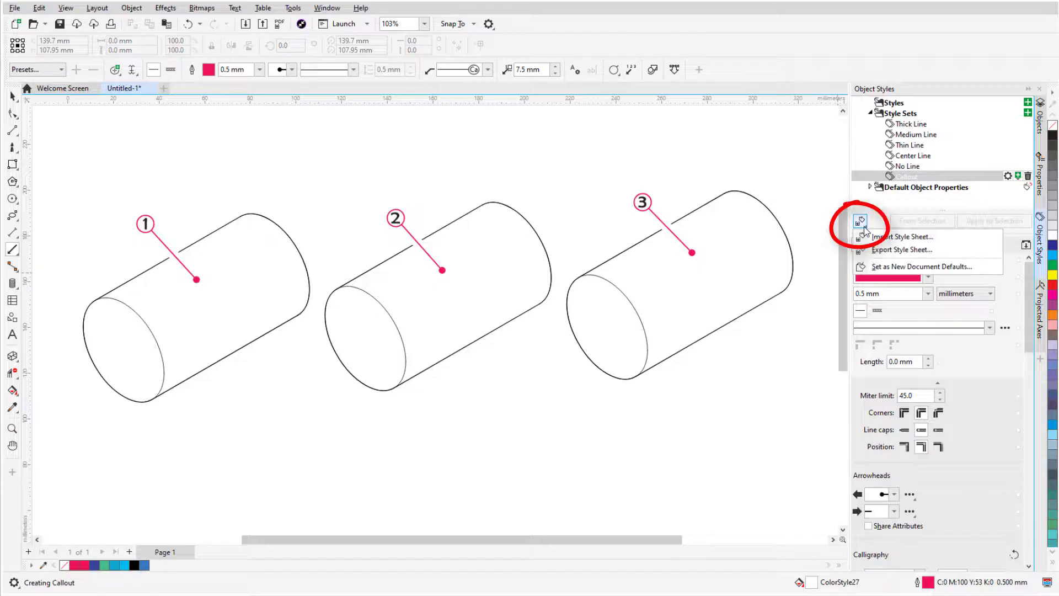
{"action": "left_click", "coordinate": [986, 271]}
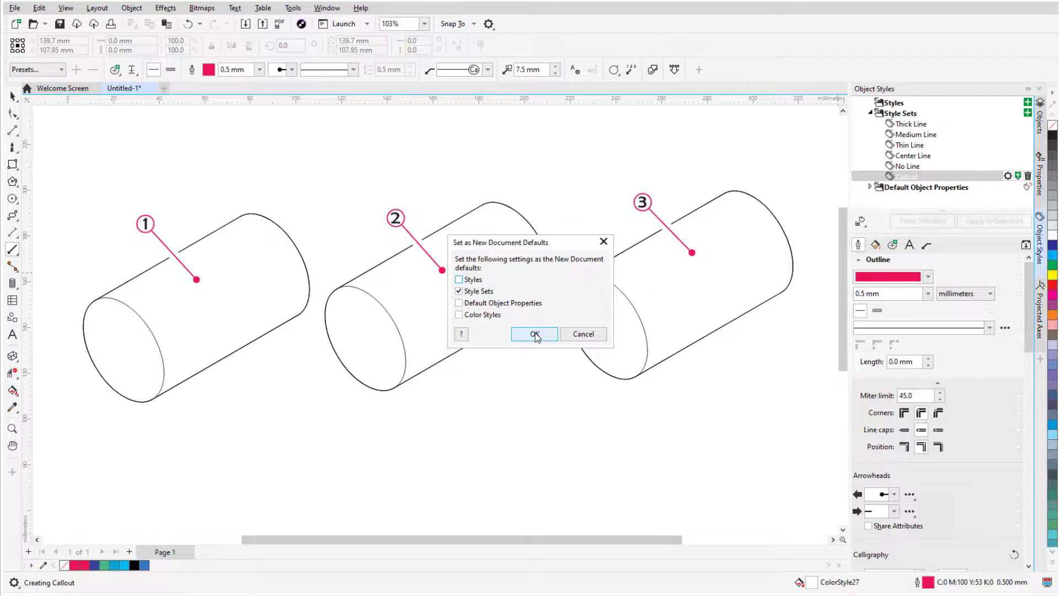
{"action": "left_click", "coordinate": [535, 334]}
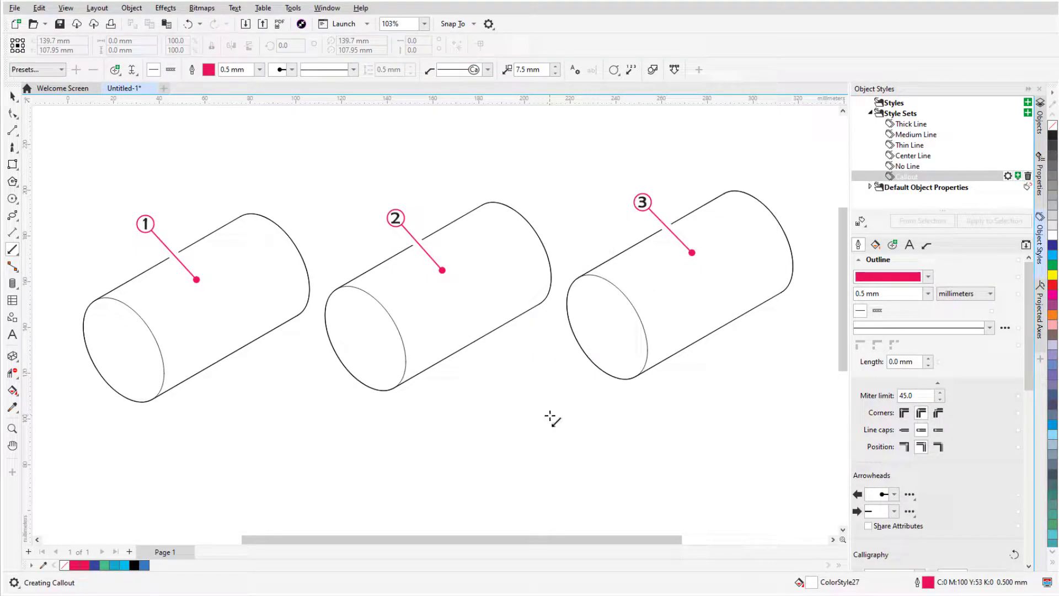